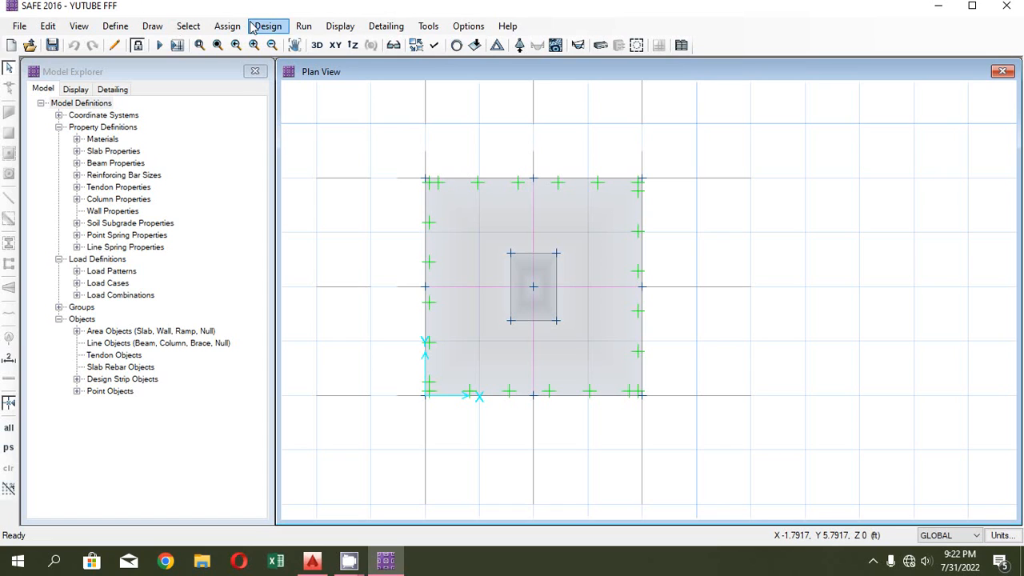
- Show the strip shear force diagram for load combination 1.2DL+1.6LL on Layer B and inspect its values along the strips
left_click(335, 25)
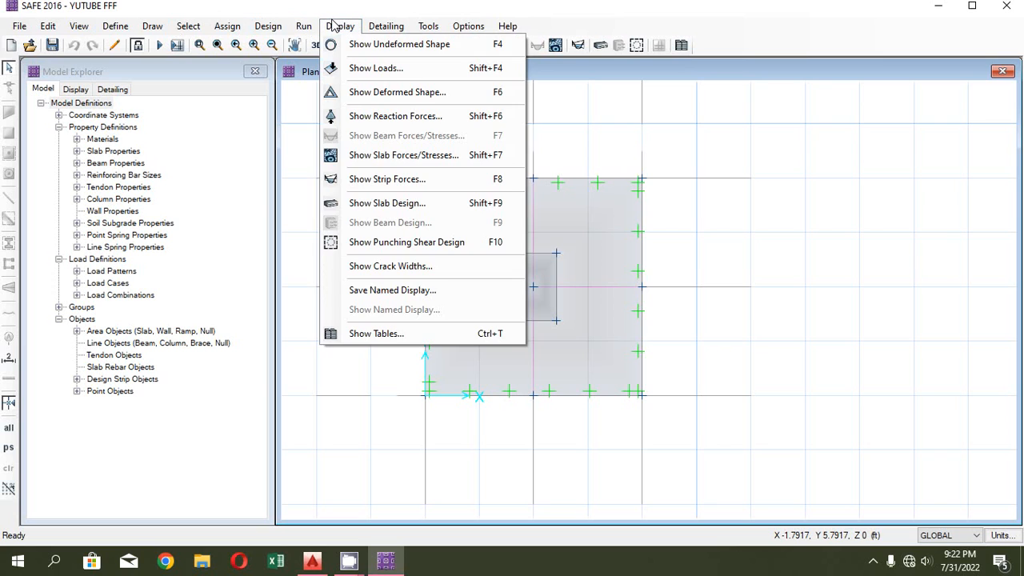
left_click(392, 185)
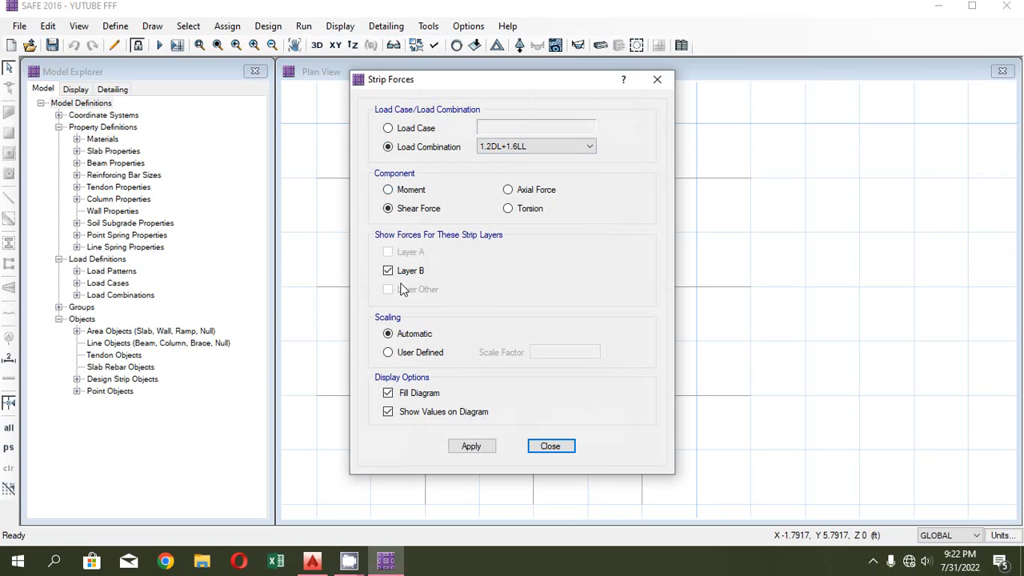
left_click(472, 446)
left_click_drag(429, 89, 767, 67)
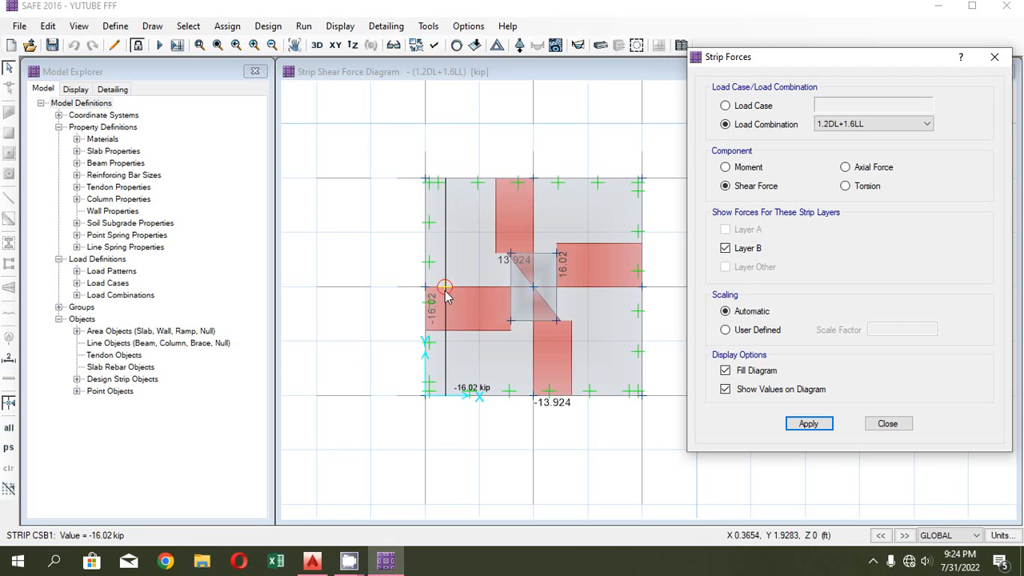
left_click(885, 423)
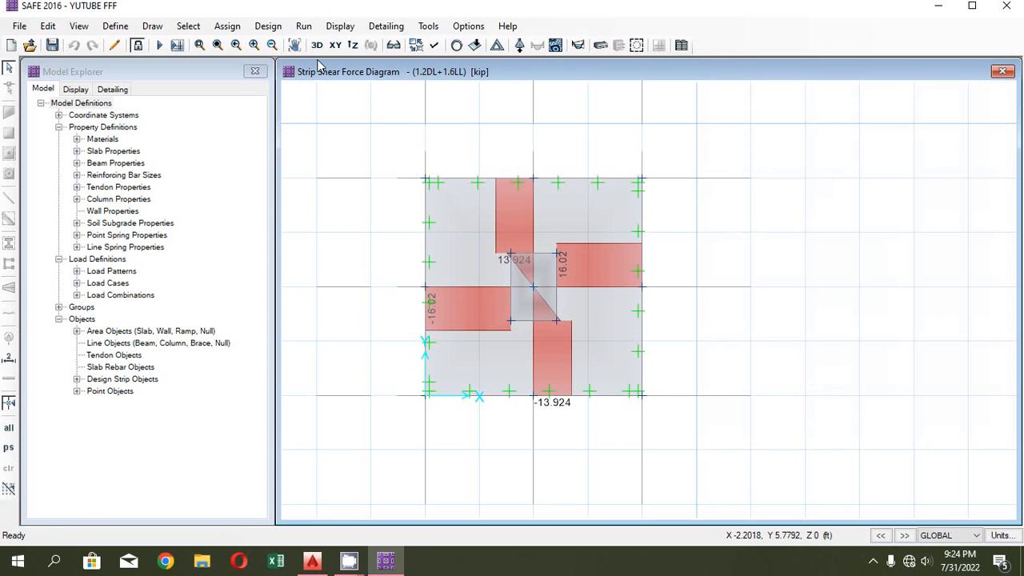
- Open the slab design display settings and turn off the top rebar so only bottom rebar is shown
left_click(346, 28)
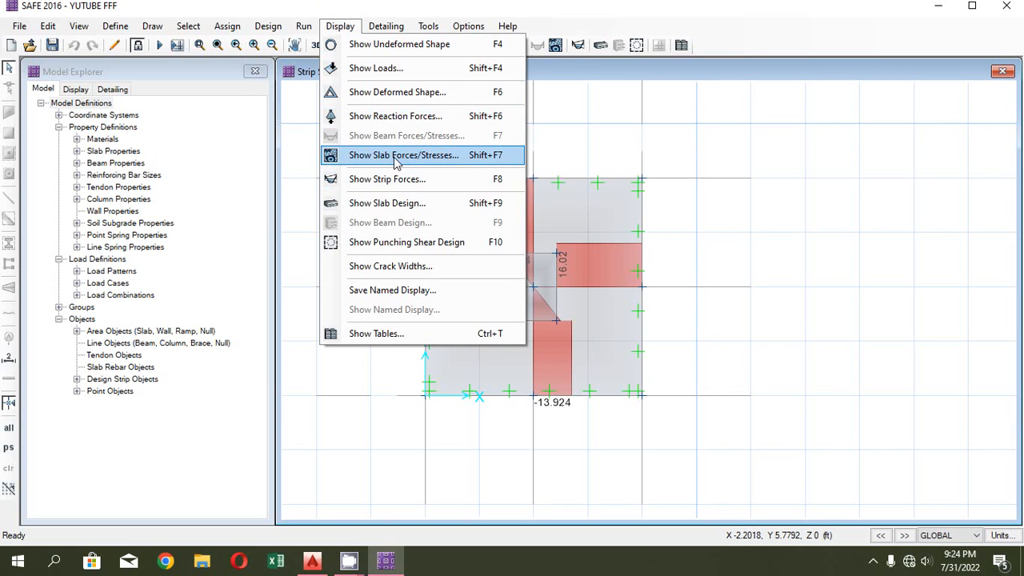
left_click(400, 205)
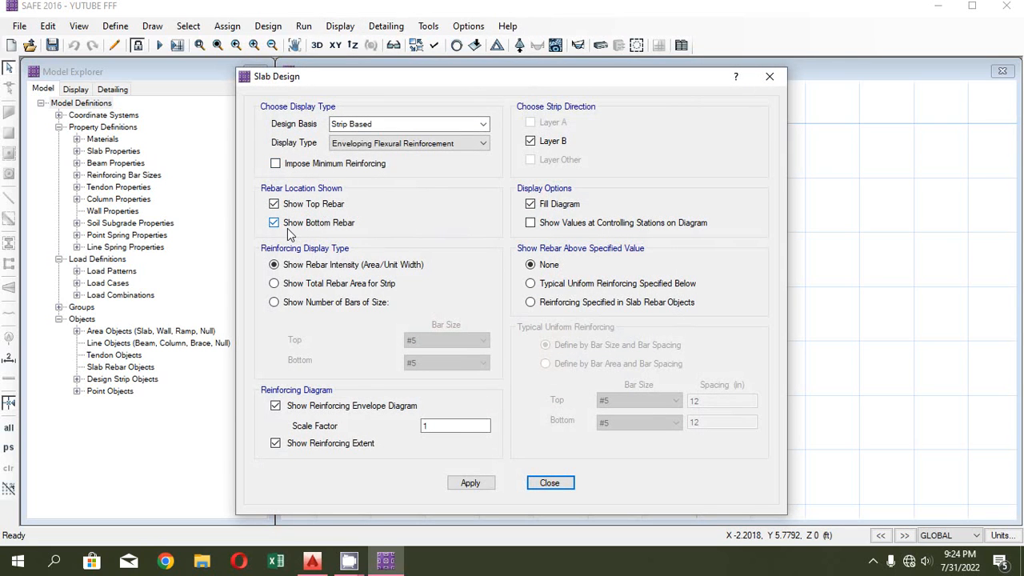
left_click(275, 205)
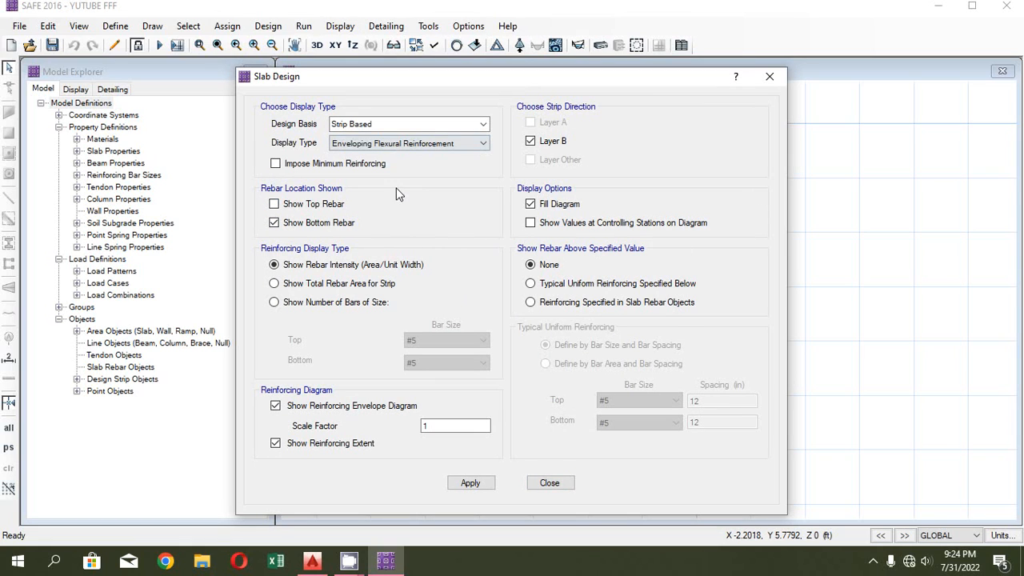
left_click(276, 205)
left_click(276, 204)
- Switch to AutoCAD to examine the bottom bars in the C1-F1 footing section and plan, and return to SAFE
left_click(312, 560)
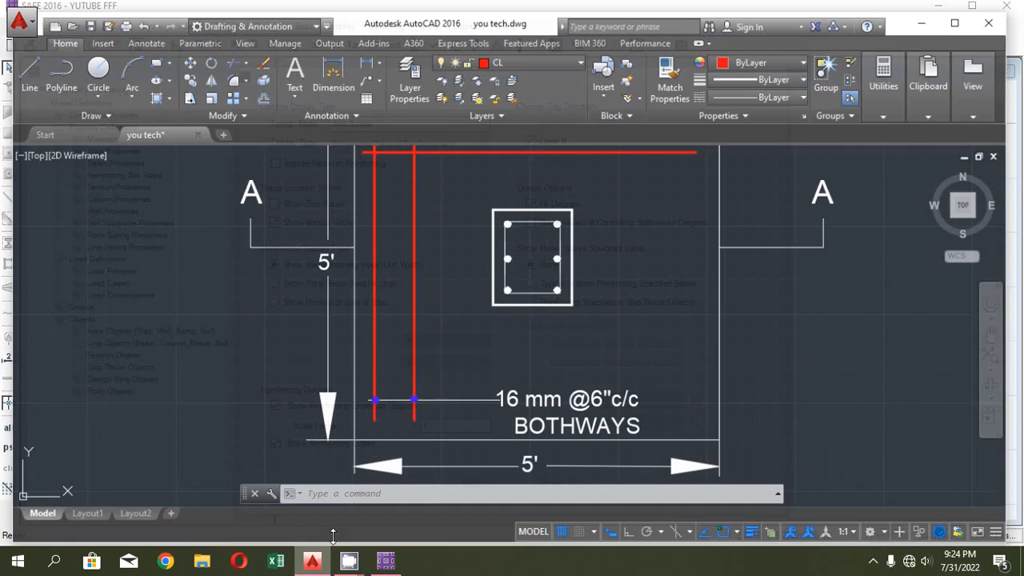
scroll(448, 350, "down", 3)
scroll(410, 338, "down", 4)
scroll(444, 263, "up", 4)
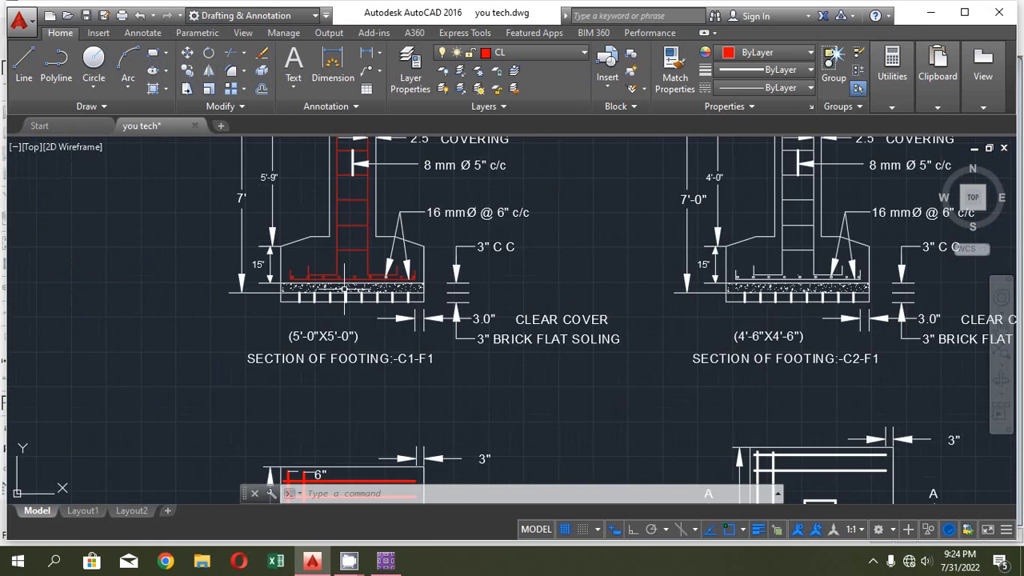
scroll(345, 290, "up", 5)
left_click(369, 244)
left_click(343, 267)
scroll(338, 238, "down", 4)
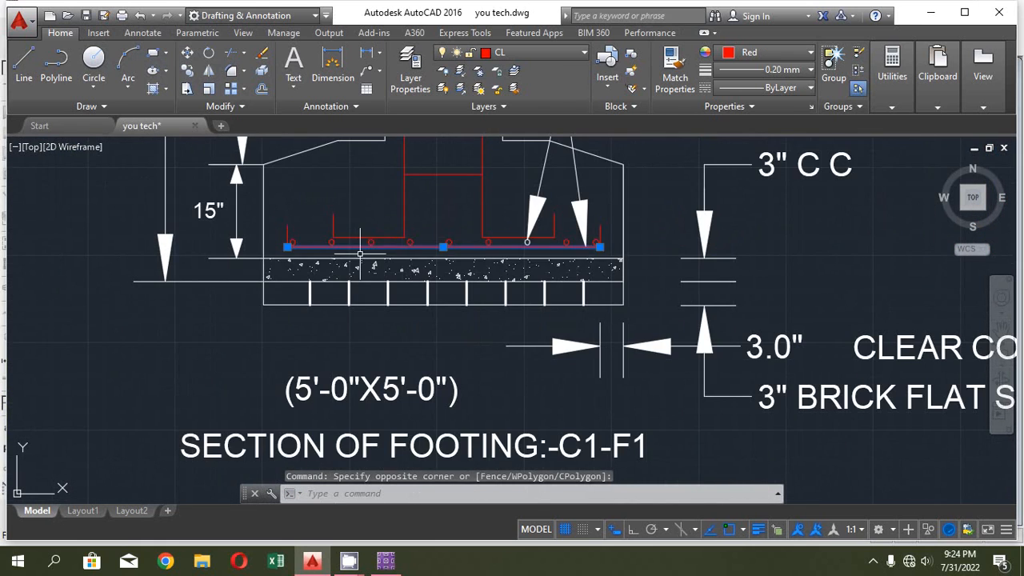
key("Escape")
scroll(360, 264, "down", 5)
scroll(372, 329, "up", 3)
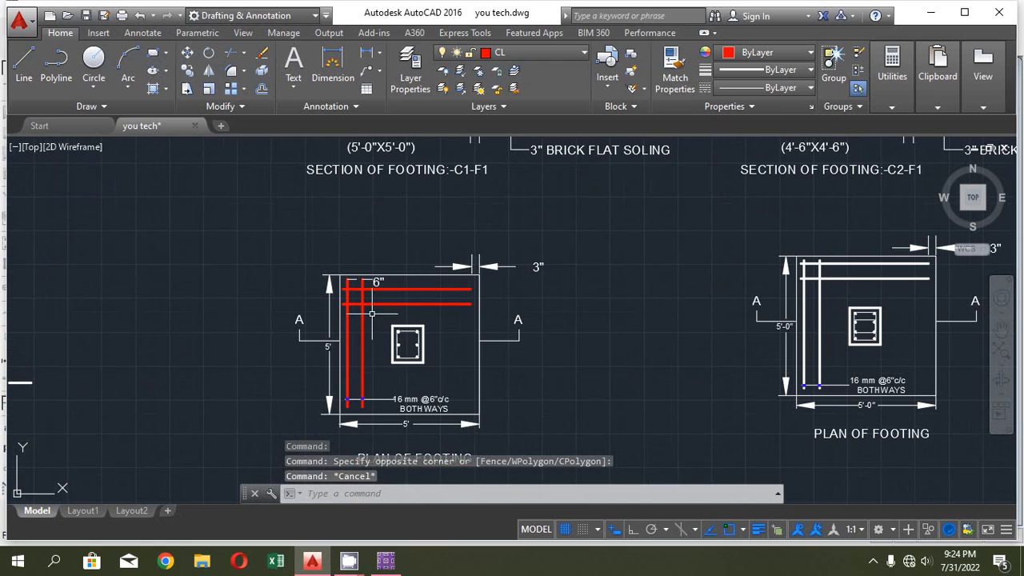
left_click(387, 560)
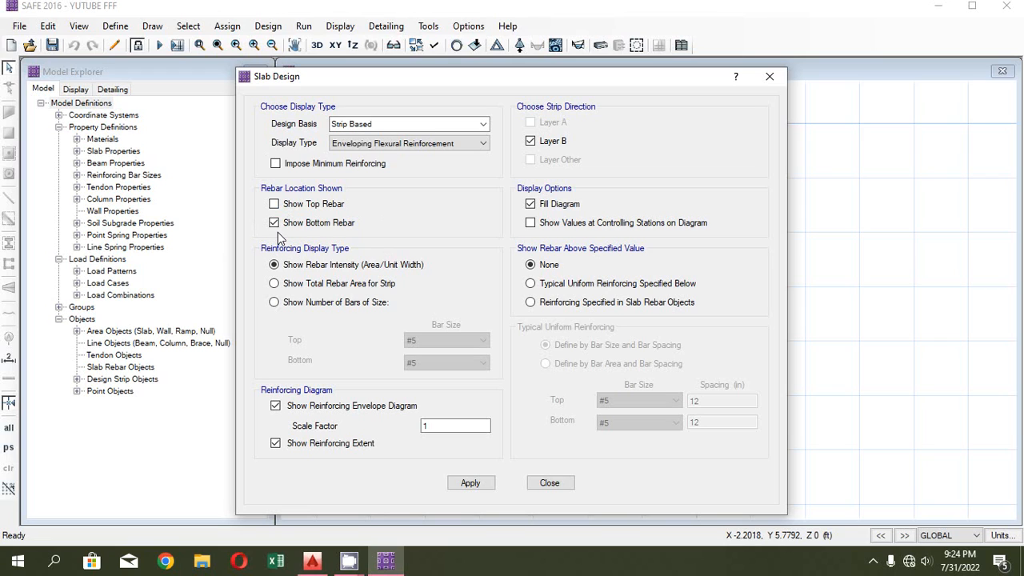
- Set the reinforcing display to number of bars with a bottom bar size of #4
left_click(273, 302)
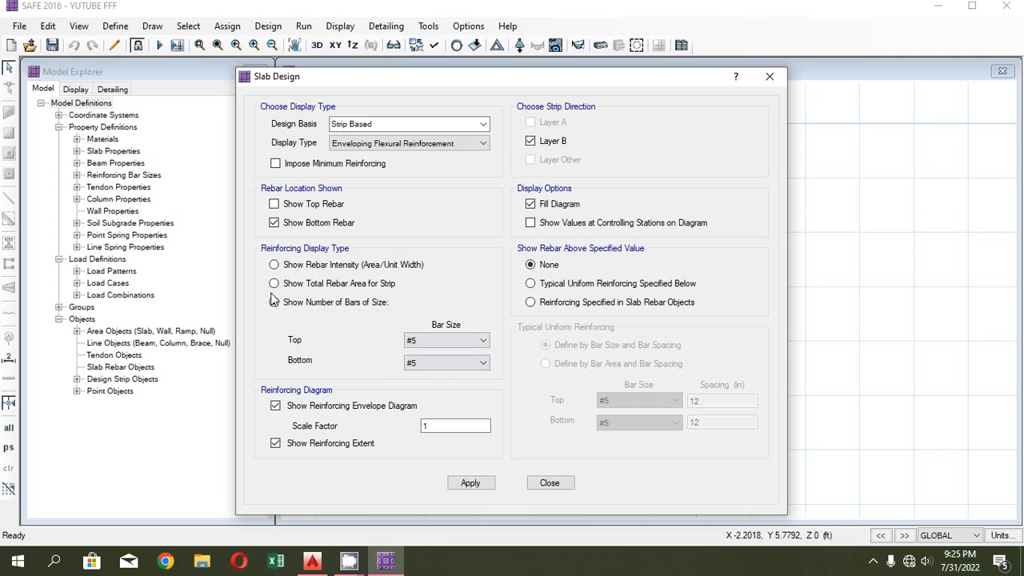
left_click(439, 366)
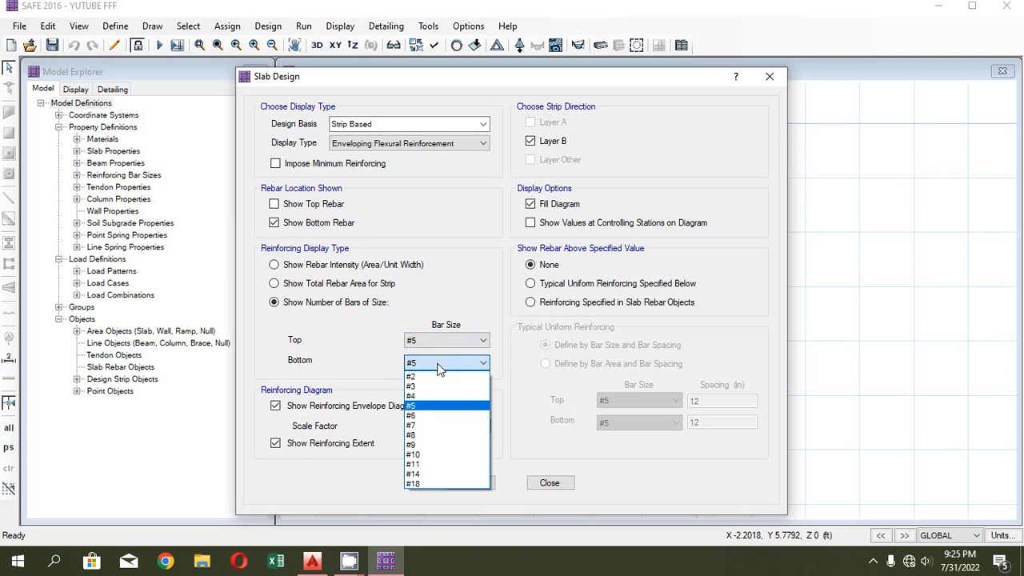
left_click(431, 397)
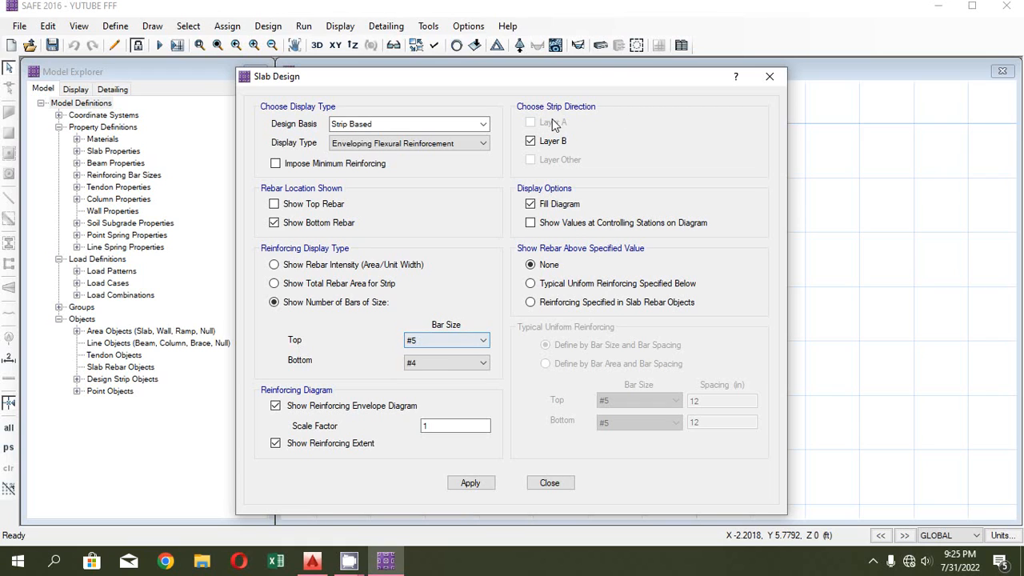
mouse_move(344, 563)
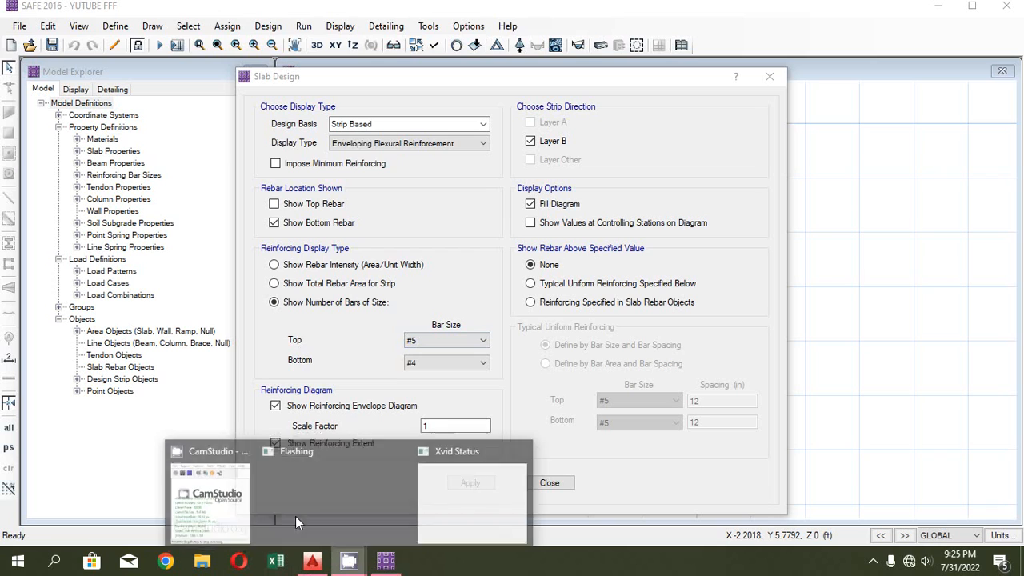
left_click(200, 476)
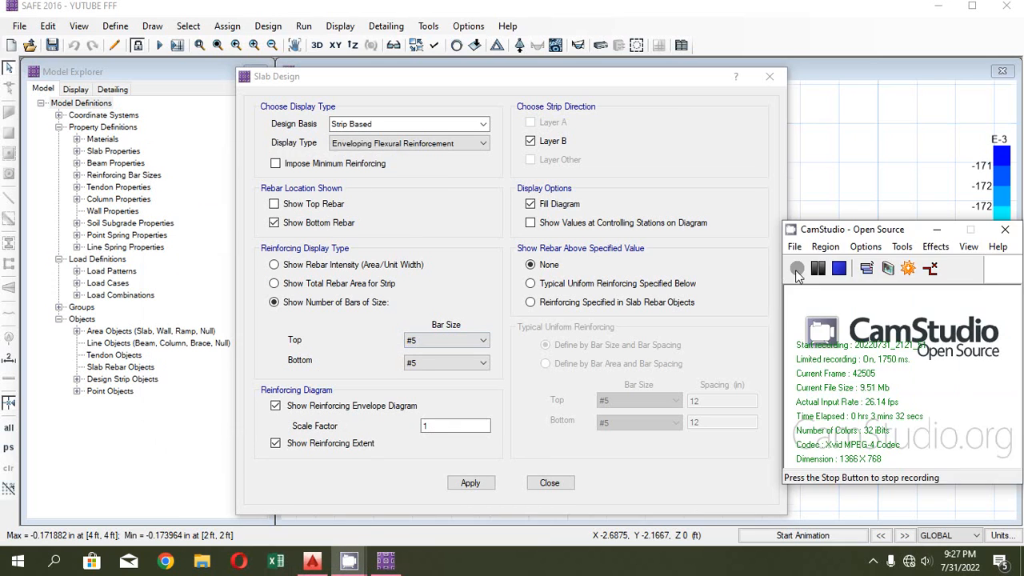
left_click(797, 272)
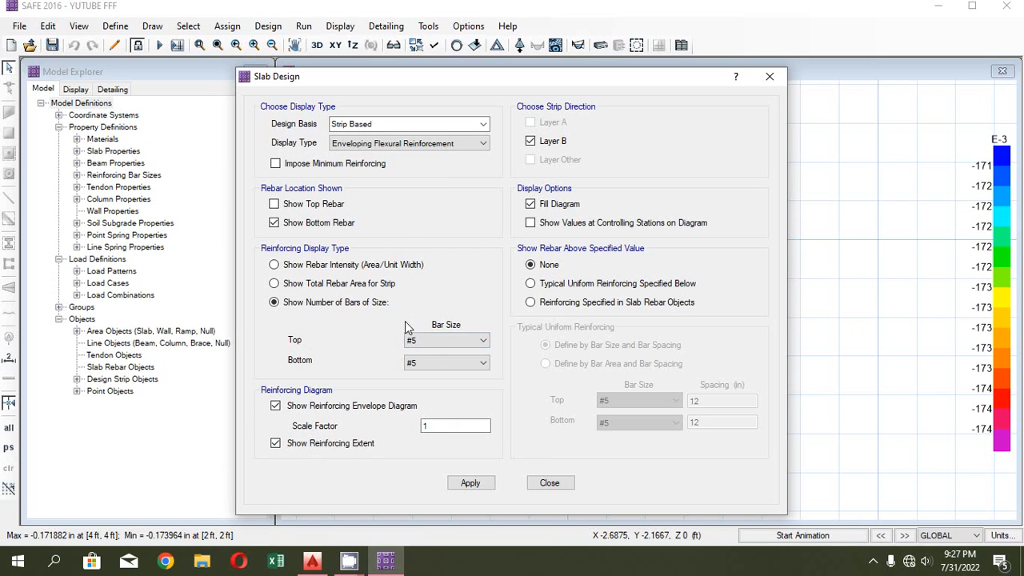
- Set the bottom bar size for the bar count to #4 and impose minimum reinforcing
left_click(432, 364)
left_click(433, 387)
left_click(441, 370)
left_click(407, 386)
- Check the design basis and display type choices, keeping Strip Based and Enveloping Flexural Reinforcement with rebar intensity shown
left_click(443, 123)
left_click(483, 125)
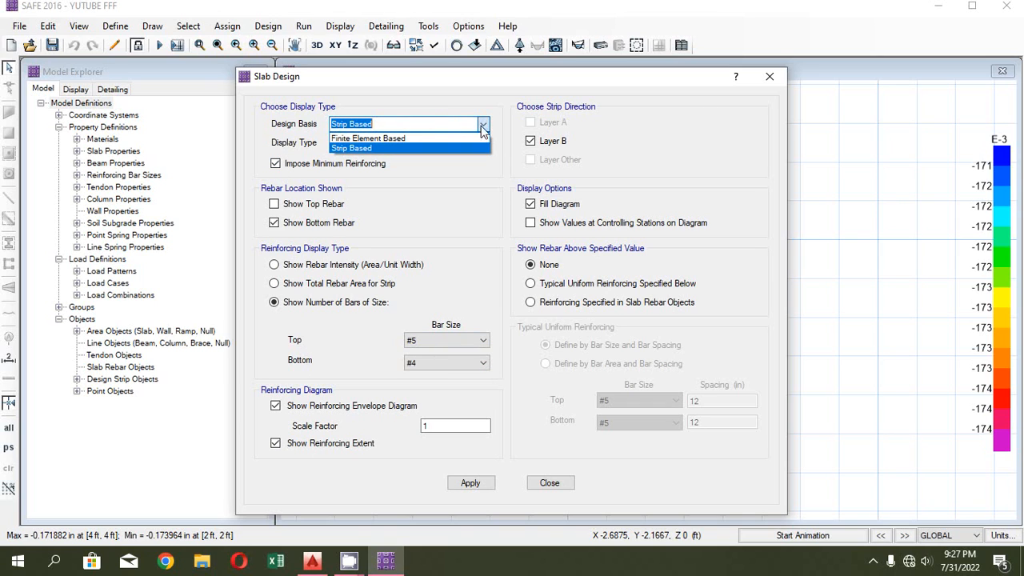
left_click(444, 106)
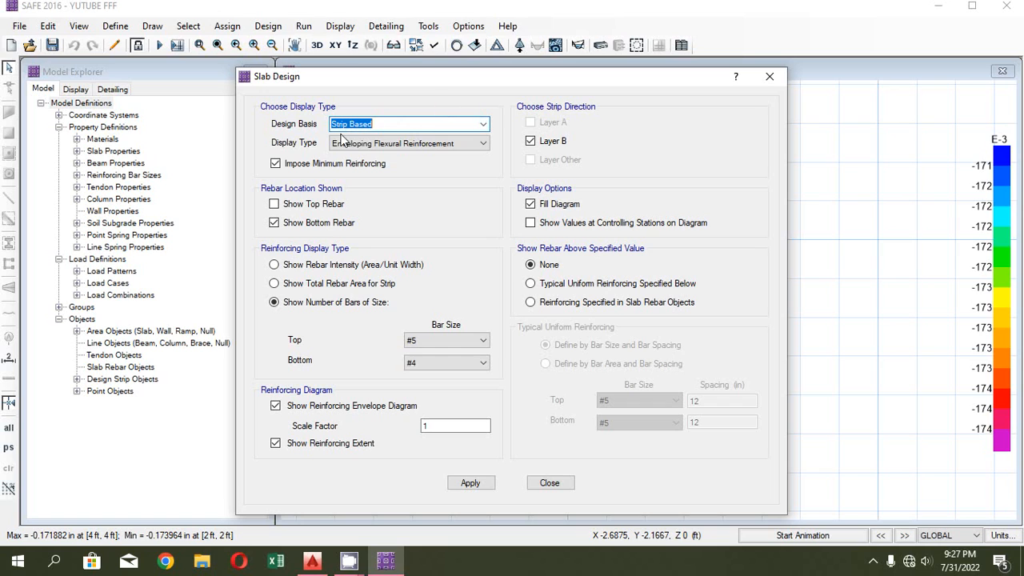
left_click(436, 147)
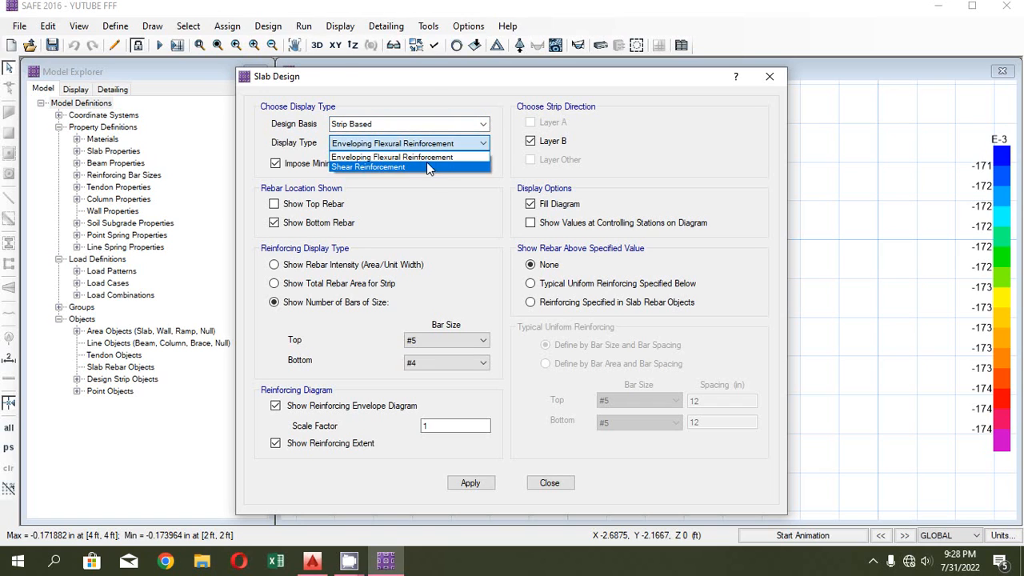
left_click(427, 166)
left_click(429, 146)
left_click(429, 158)
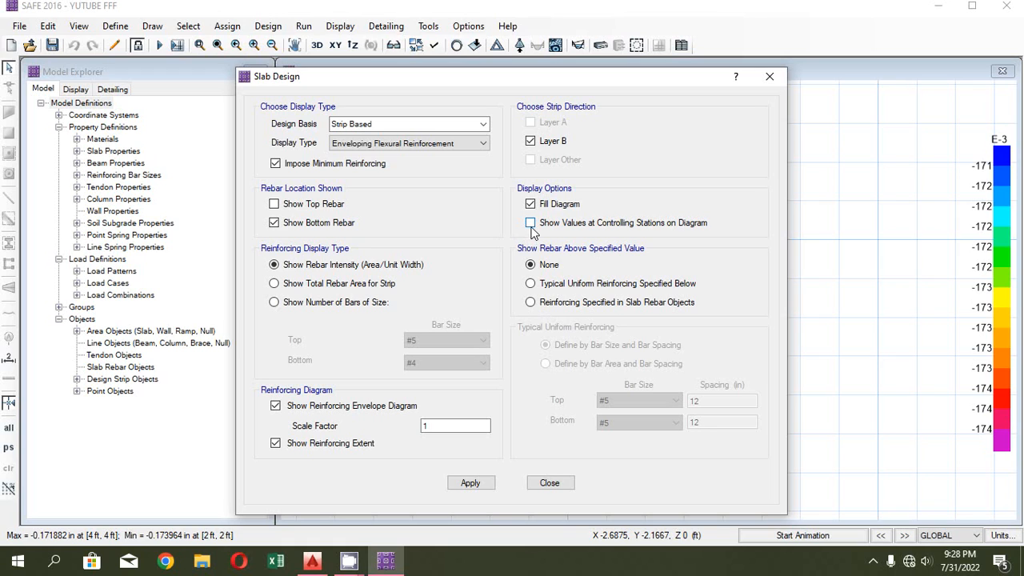
- Show only rebar above a typical uniform reinforcing of #4 bottom bars at 12 in spacing and apply it to the slab
left_click(533, 284)
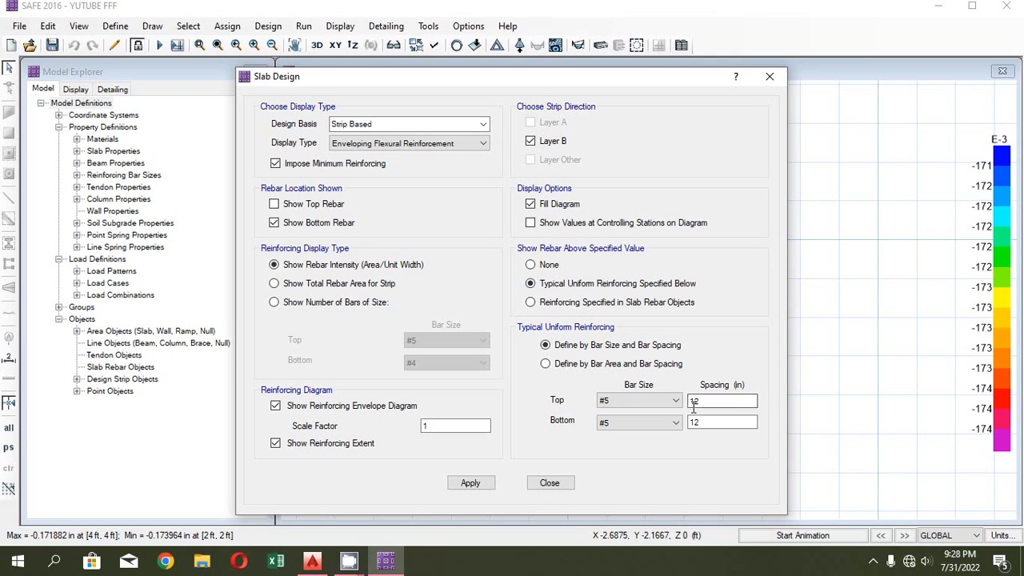
left_click(620, 423)
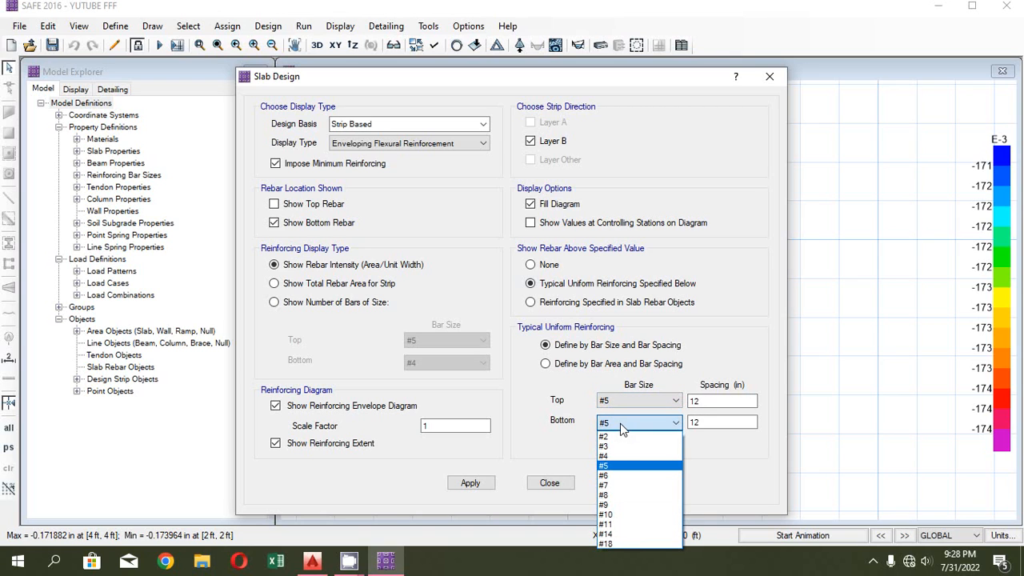
left_click(620, 456)
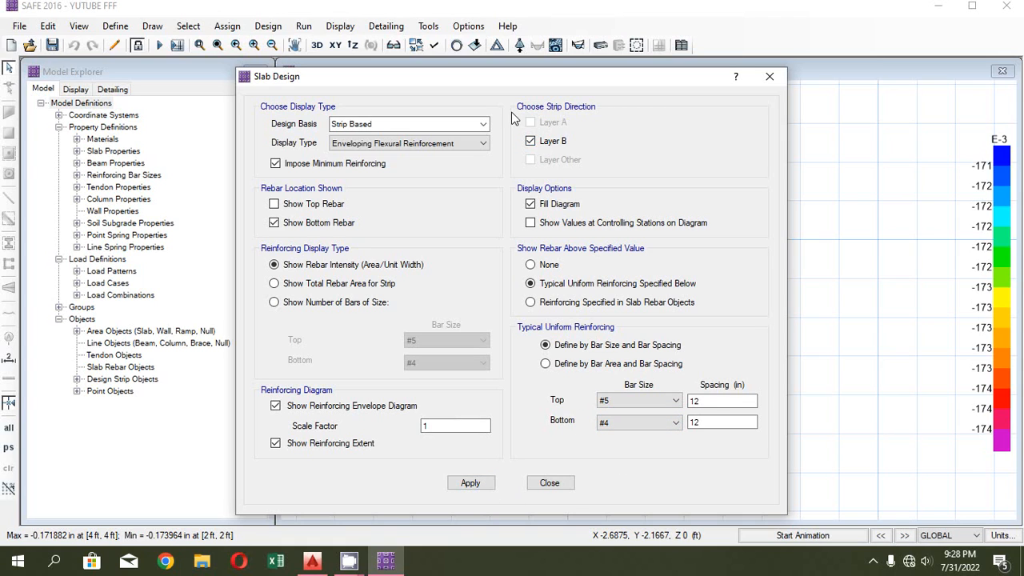
left_click_drag(463, 88, 86, 100)
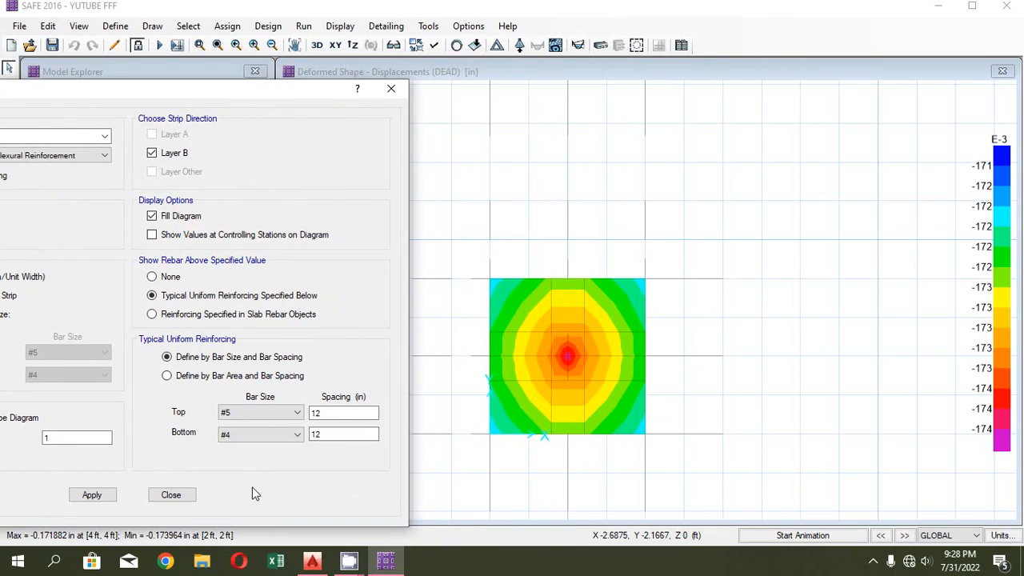
left_click(92, 495)
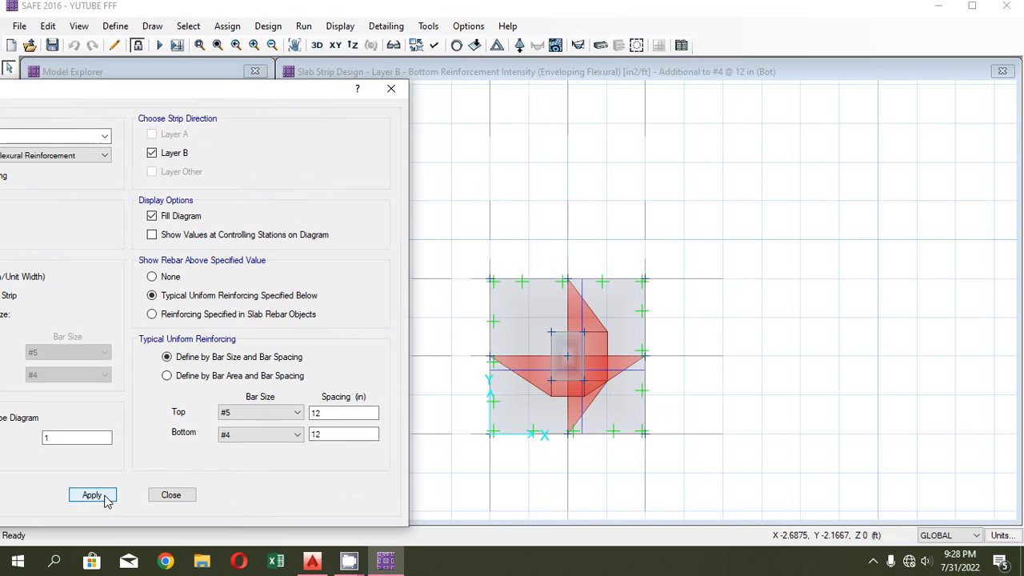
- Show values at controlling stations on the diagram and inspect the additional bottom reinforcement along both strips
left_click_drag(108, 97, 324, 123)
left_click(370, 263)
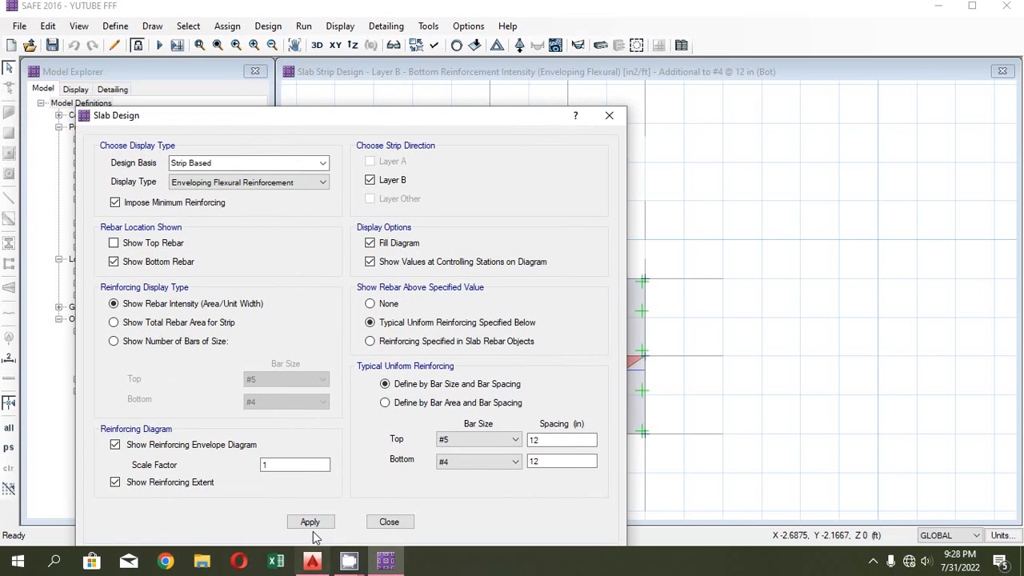
left_click_drag(285, 121, 111, 73)
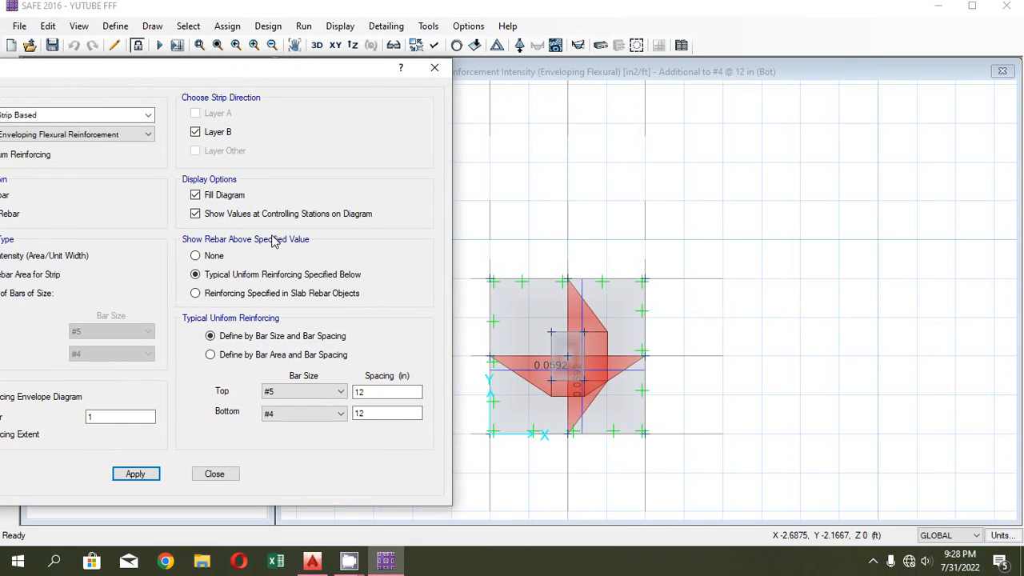
scroll(713, 342, "down", 1)
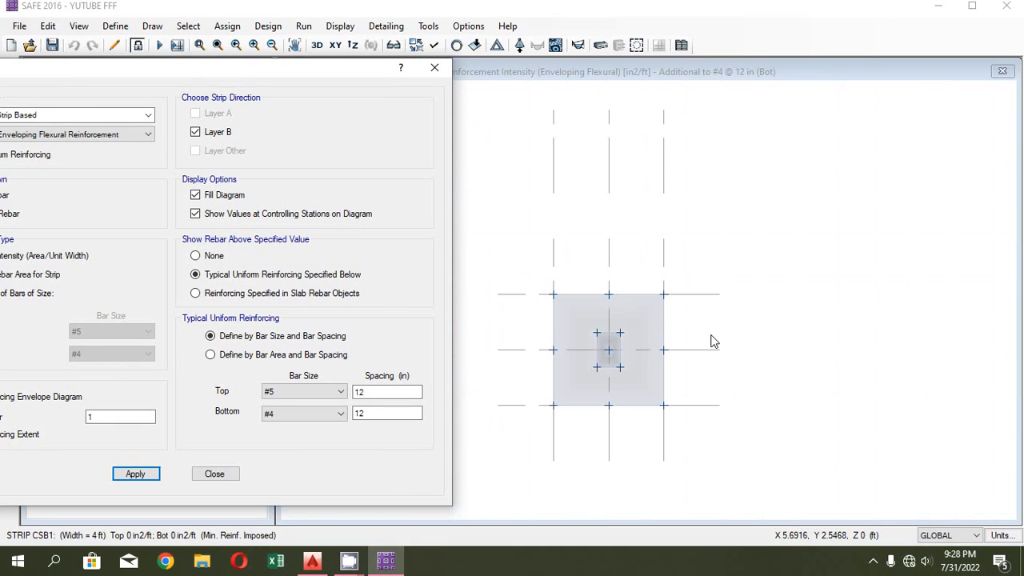
scroll(616, 363, "up", 1)
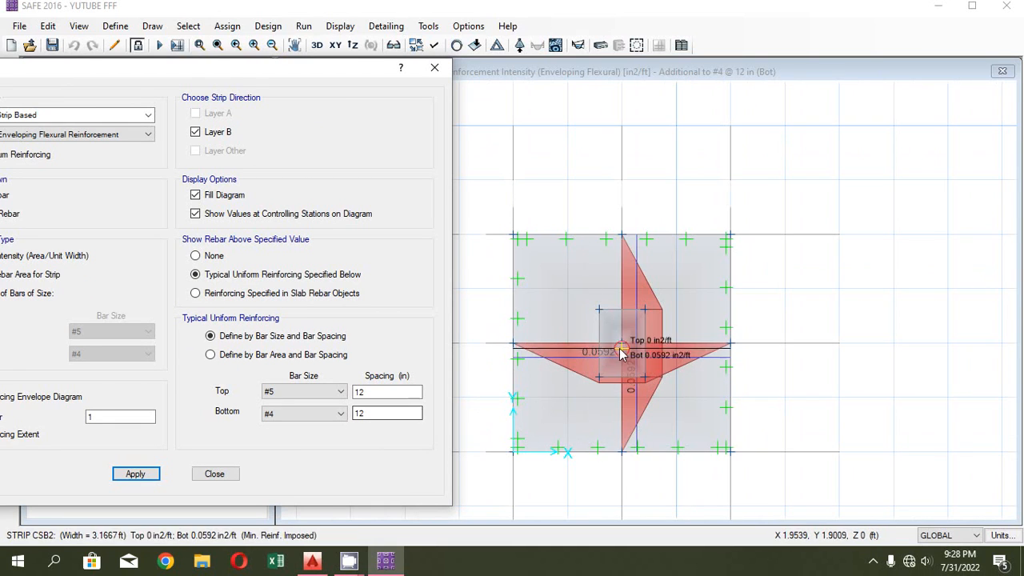
mouse_move(593, 374)
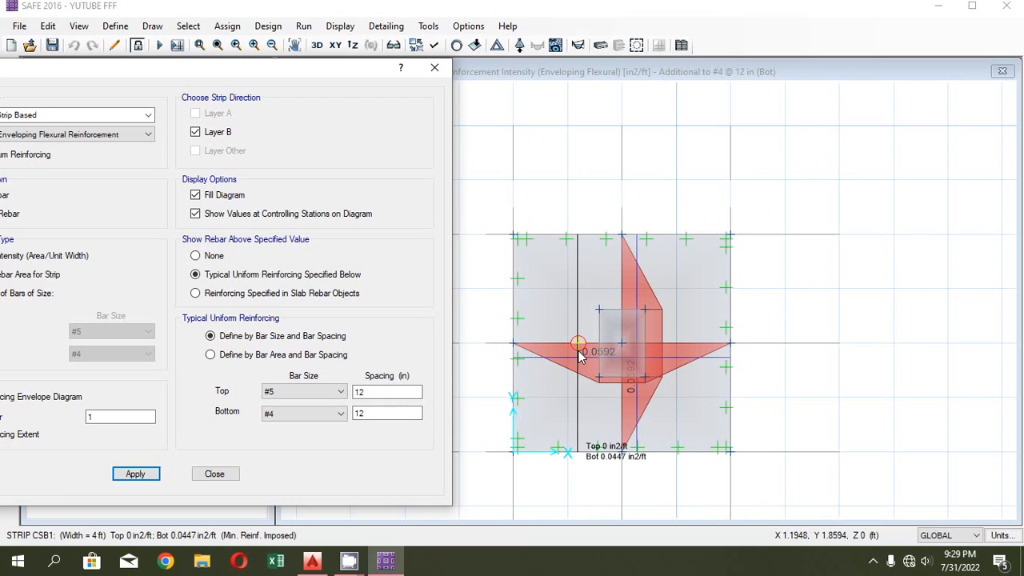
- Set the bottom bar spacing to 6 in, apply it and check the additional reinforcement on the strips
left_click_drag(373, 414, 342, 417)
left_click(134, 476)
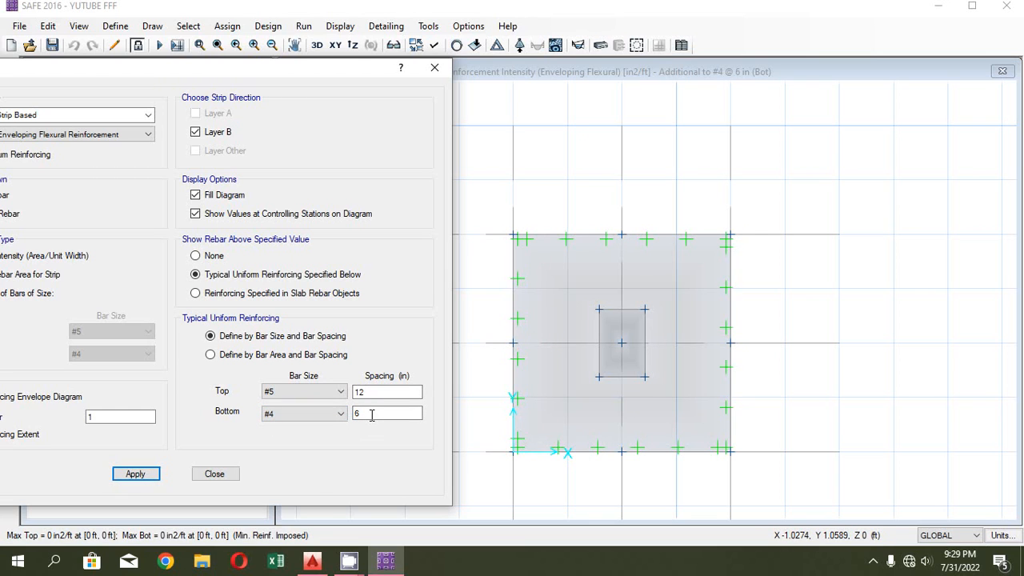
mouse_move(549, 418)
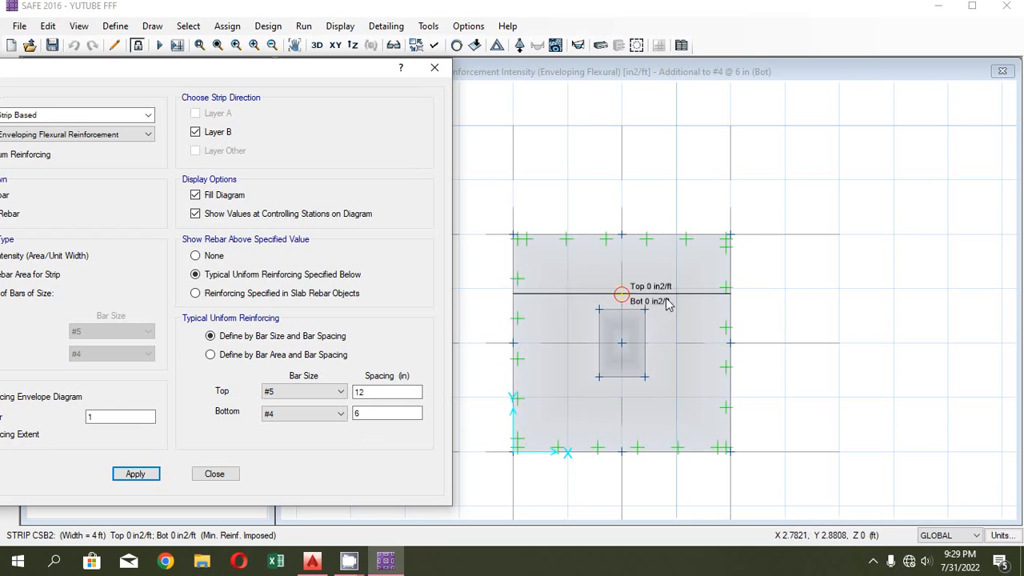
- Try other bottom bar spacings for the #4 bars and settle on 9 in, applying it to the strips
double_click(362, 413)
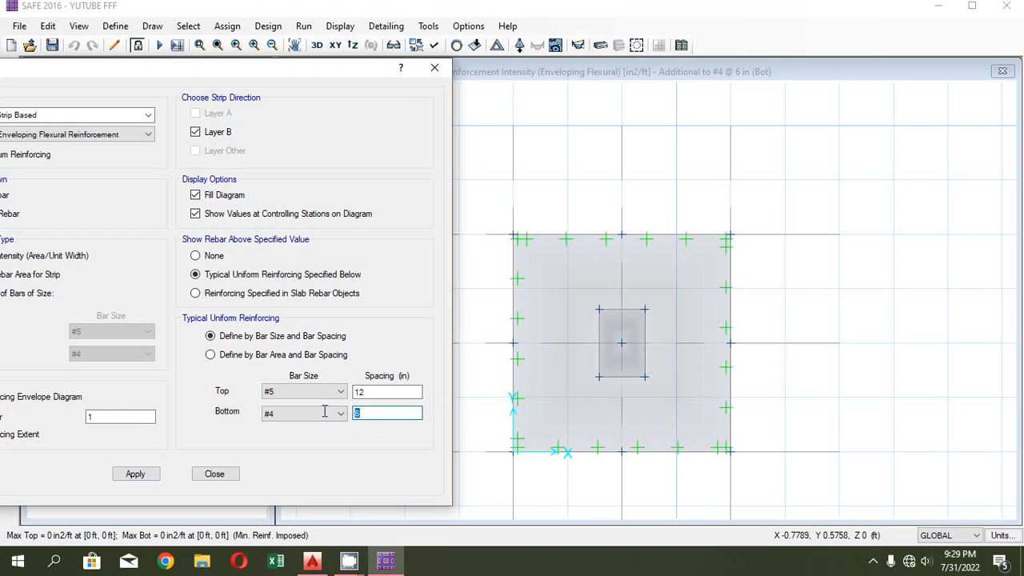
left_click(136, 475)
double_click(384, 413)
left_click(144, 475)
double_click(368, 413)
type("9")
left_click(152, 474)
- Try a 10 in bottom bar spacing on the strips and return it to 9 in, applying each value
double_click(377, 414)
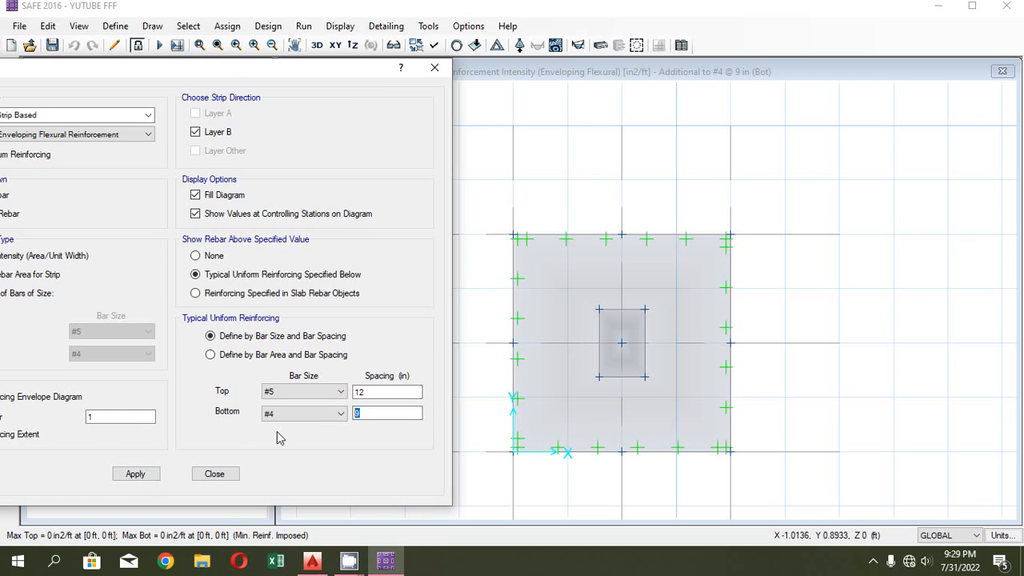
left_click(136, 474)
double_click(364, 413)
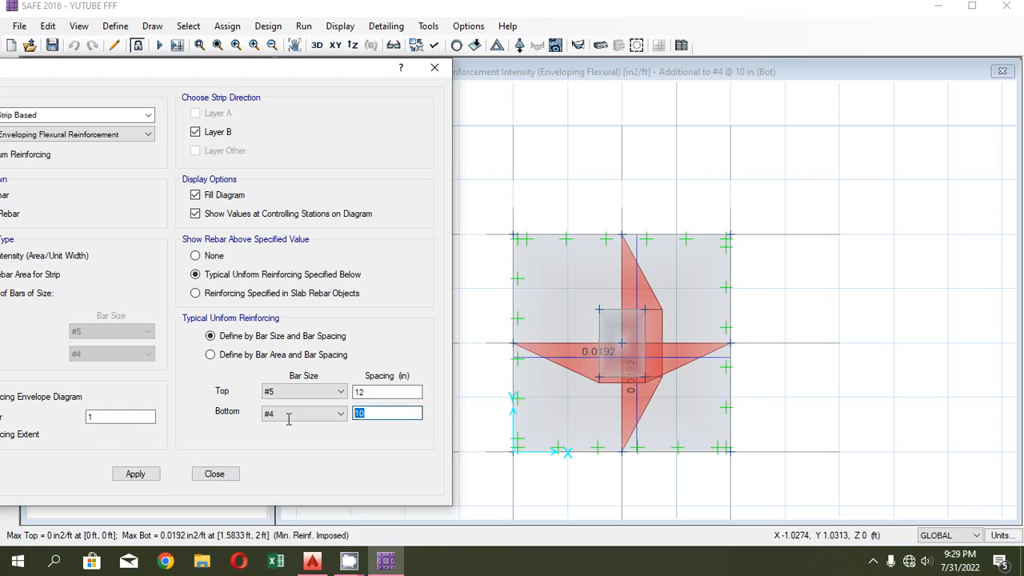
type("9")
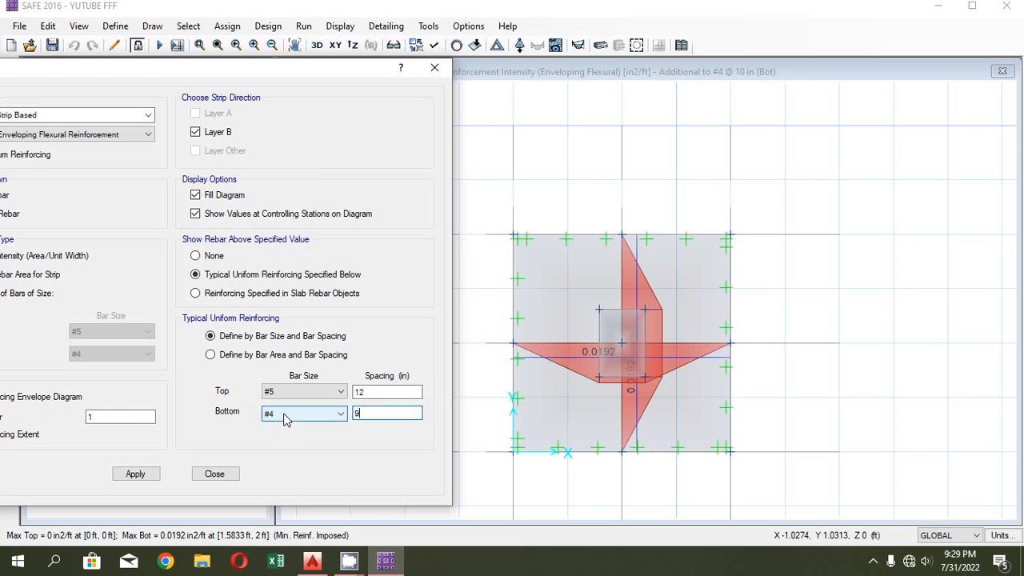
left_click(136, 474)
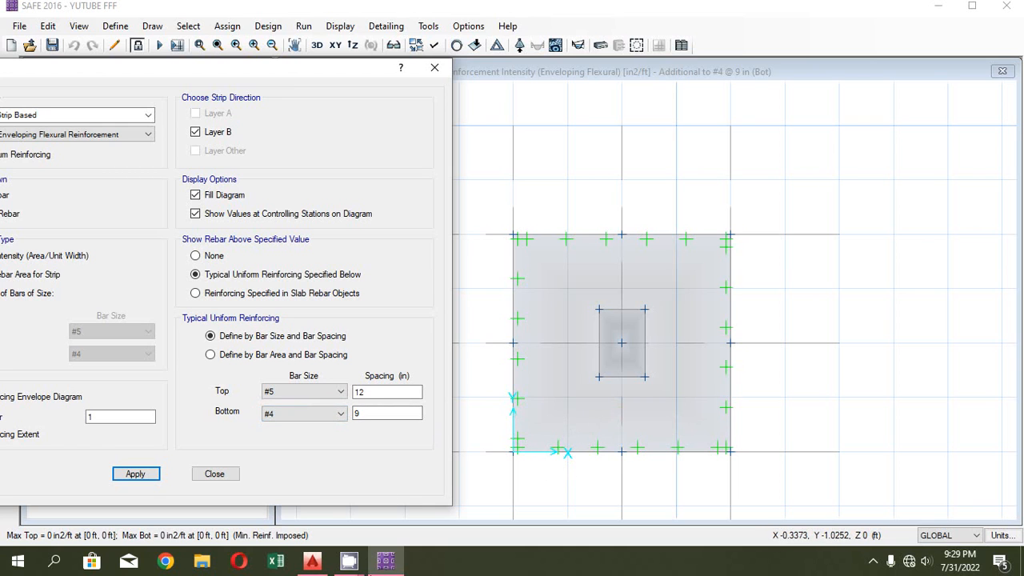
- Switch to the AutoCAD drawing and examine the vertical bars and the bar spacing note in the red-barred footing plan
left_click(312, 560)
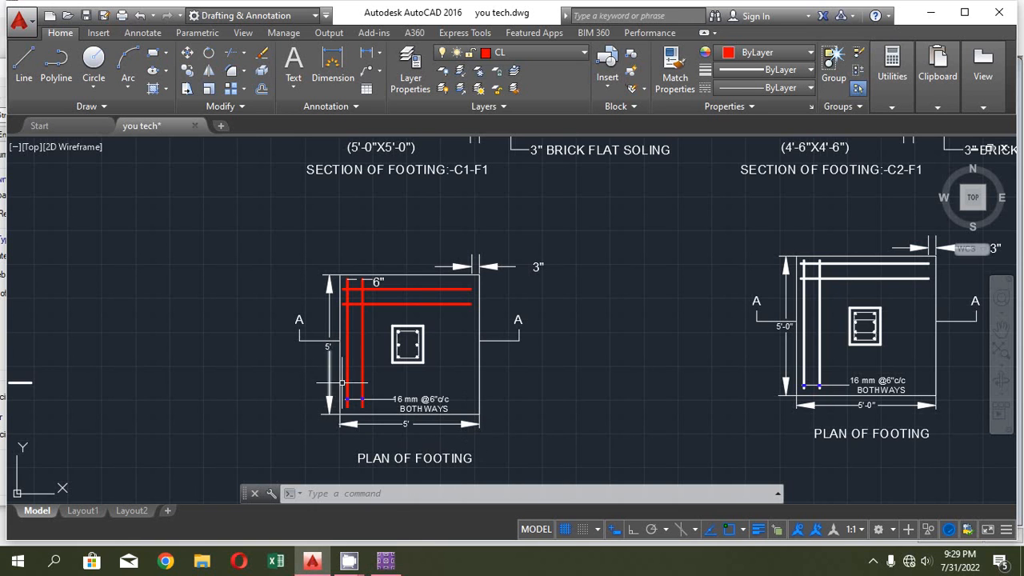
scroll(424, 371, "up", 3)
scroll(423, 371, "down", 5)
scroll(458, 317, "up", 5)
scroll(459, 317, "down", 5)
scroll(448, 320, "up", 5)
scroll(450, 324, "down", 1)
scroll(450, 327, "up", 2)
left_click(450, 327)
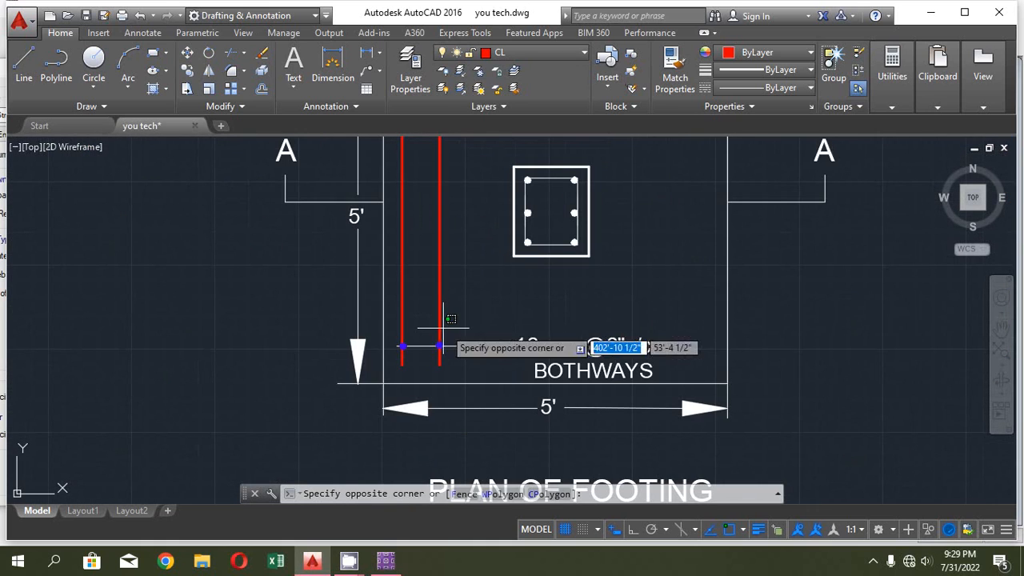
left_click(398, 350)
scroll(414, 225, "down", 4)
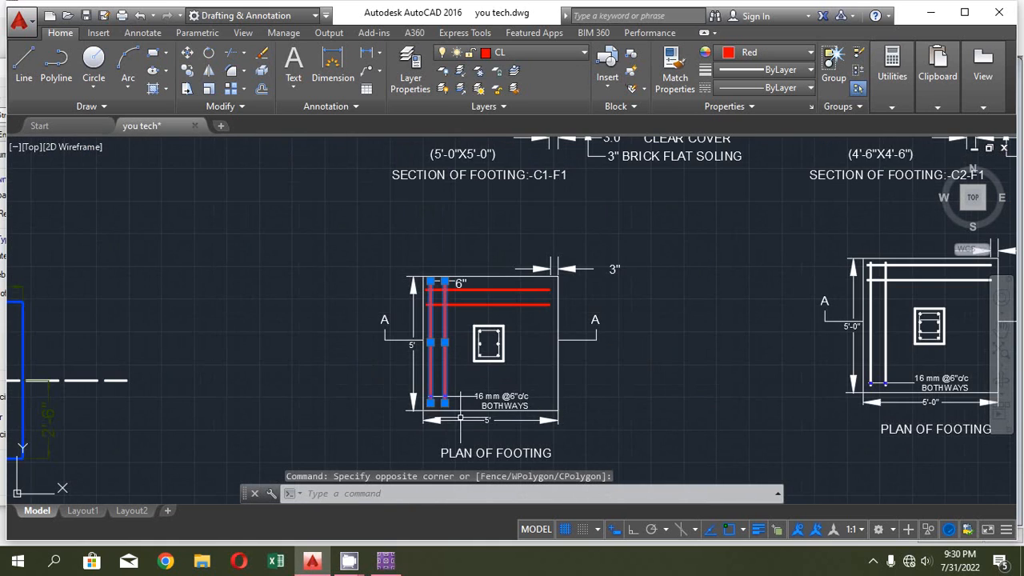
scroll(462, 416, "up", 4)
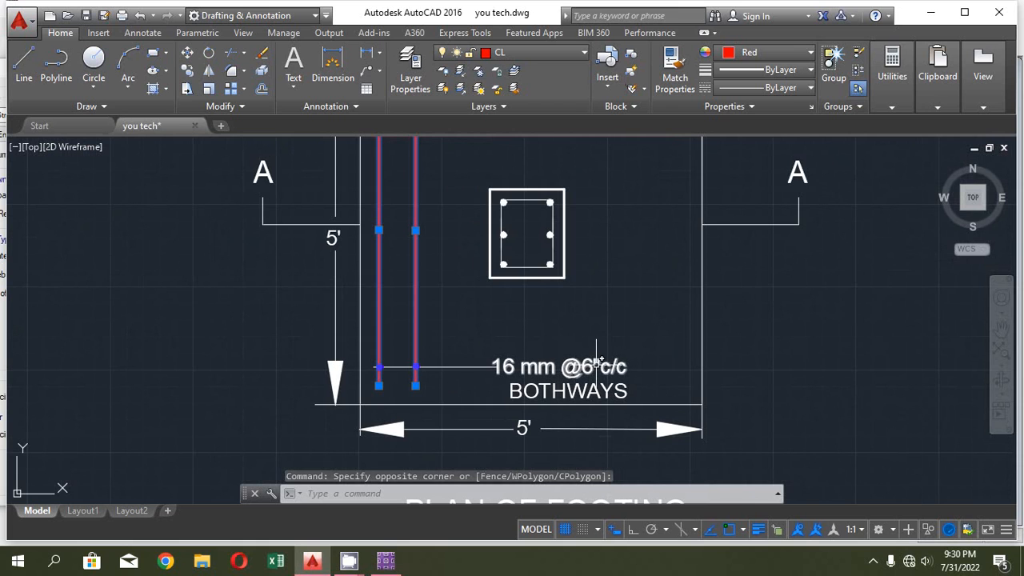
scroll(592, 360, "down", 2)
scroll(559, 354, "up", 2)
key("Escape")
- Examine the column outline and the two horizontal bars in the same footing plan
scroll(507, 393, "down", 2)
scroll(521, 320, "up", 2)
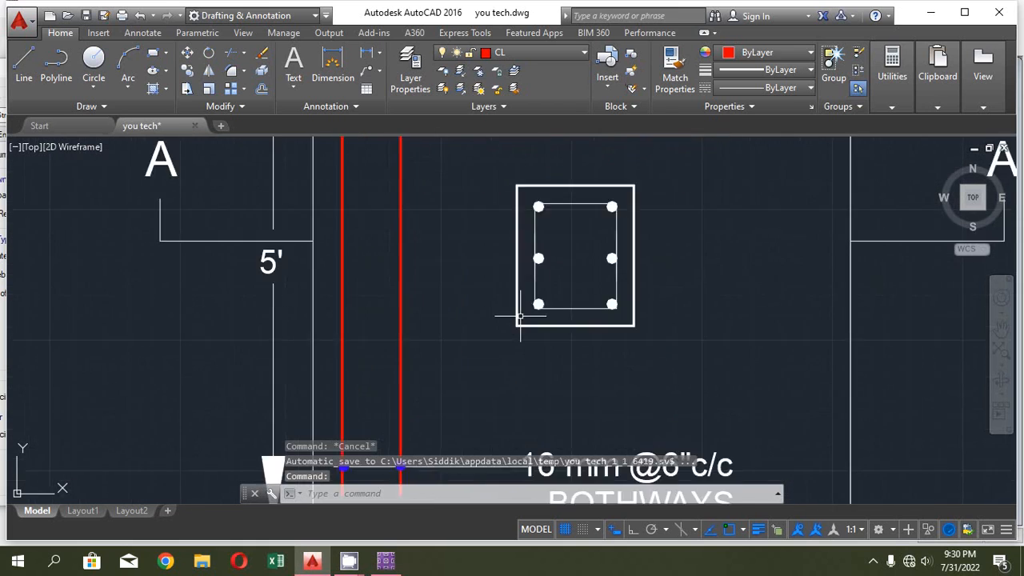
scroll(466, 368, "down", 1)
scroll(476, 348, "down", 1)
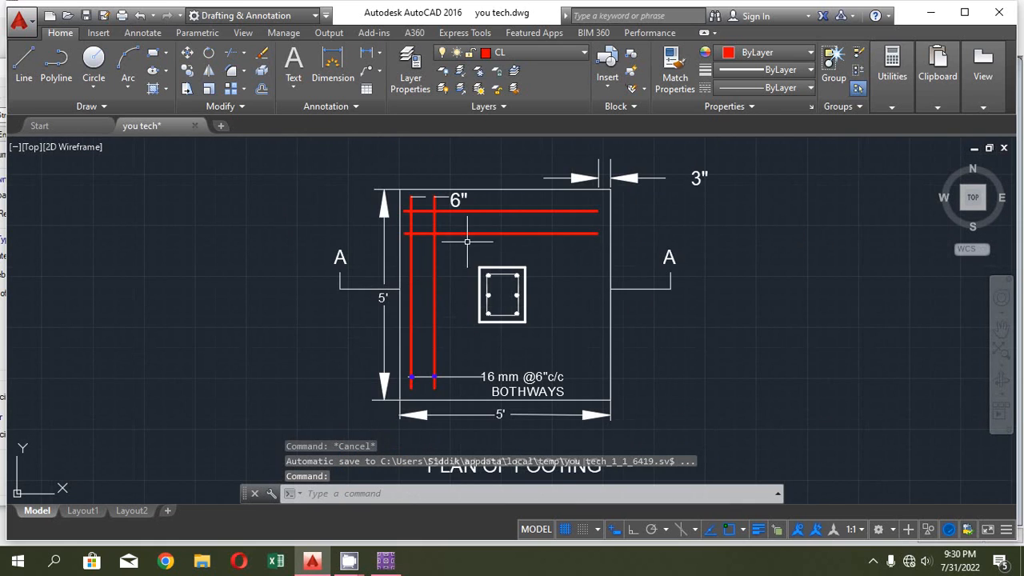
scroll(513, 225, "up", 2)
left_click(512, 225)
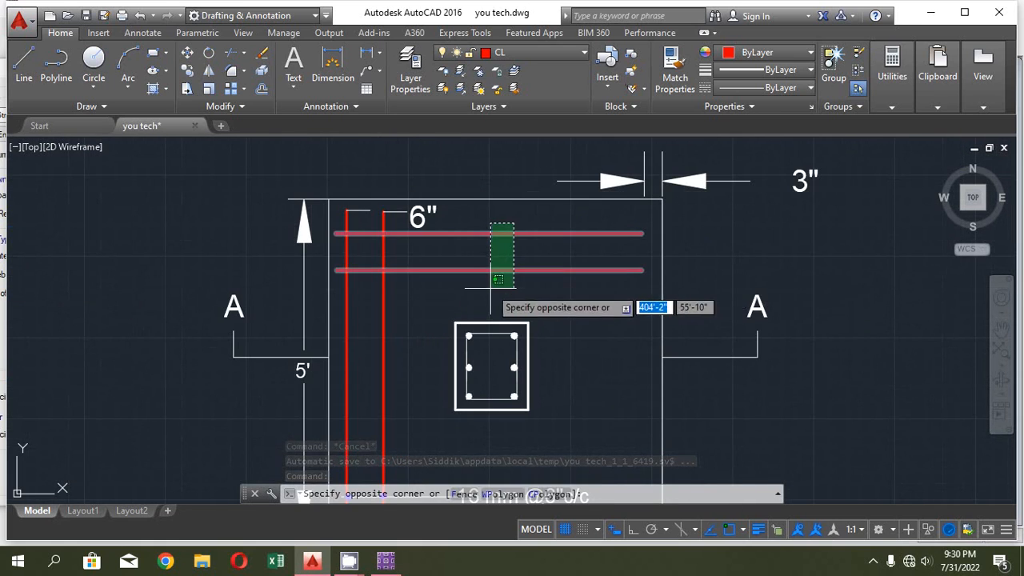
left_click(487, 287)
scroll(434, 246, "down", 4)
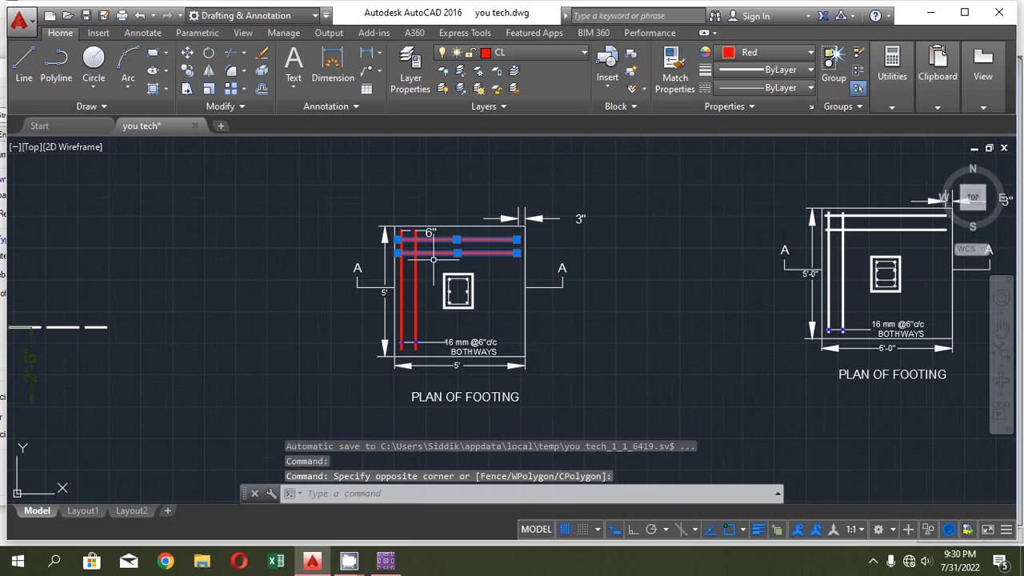
scroll(434, 245, "up", 2)
key("Escape")
- Examine the C1-F1 footing section, including its depth, bar callout and clear cover, together with the neighbouring footing details
scroll(440, 308, "down", 4)
scroll(452, 228, "up", 4)
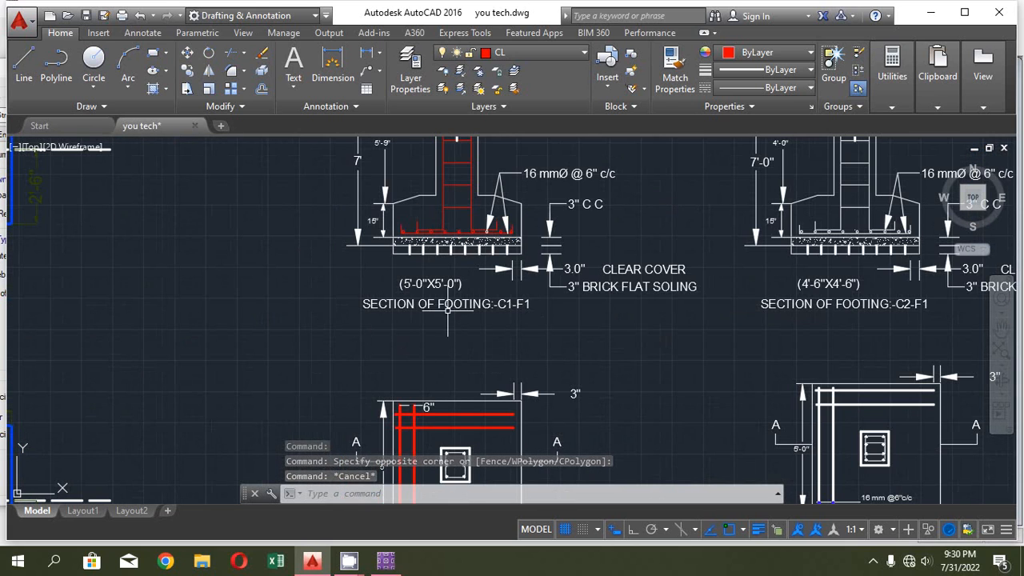
scroll(417, 236, "down", 3)
scroll(417, 228, "up", 5)
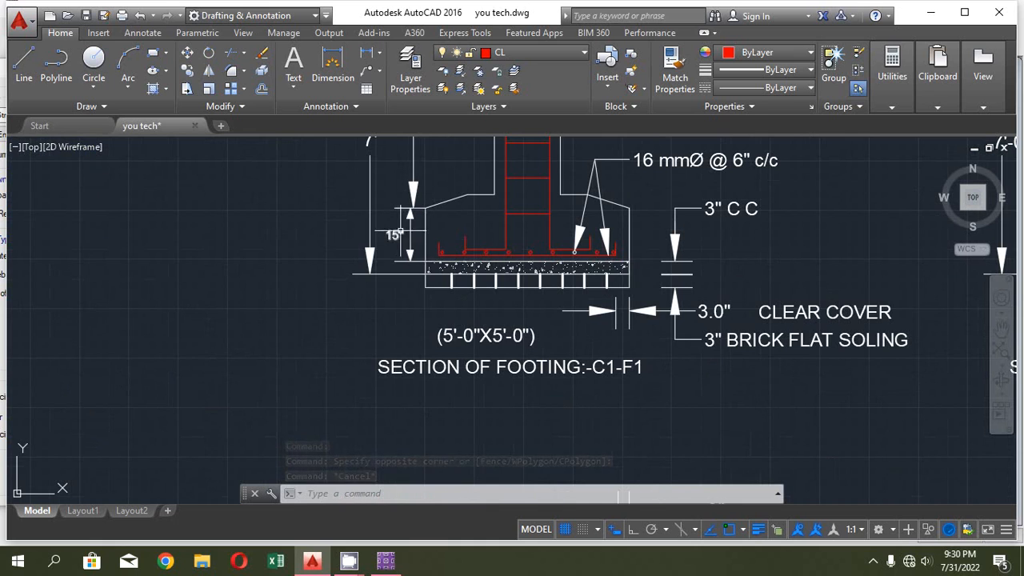
scroll(400, 232, "up", 3)
key("Escape")
scroll(391, 259, "down", 1)
scroll(391, 259, "down", 5)
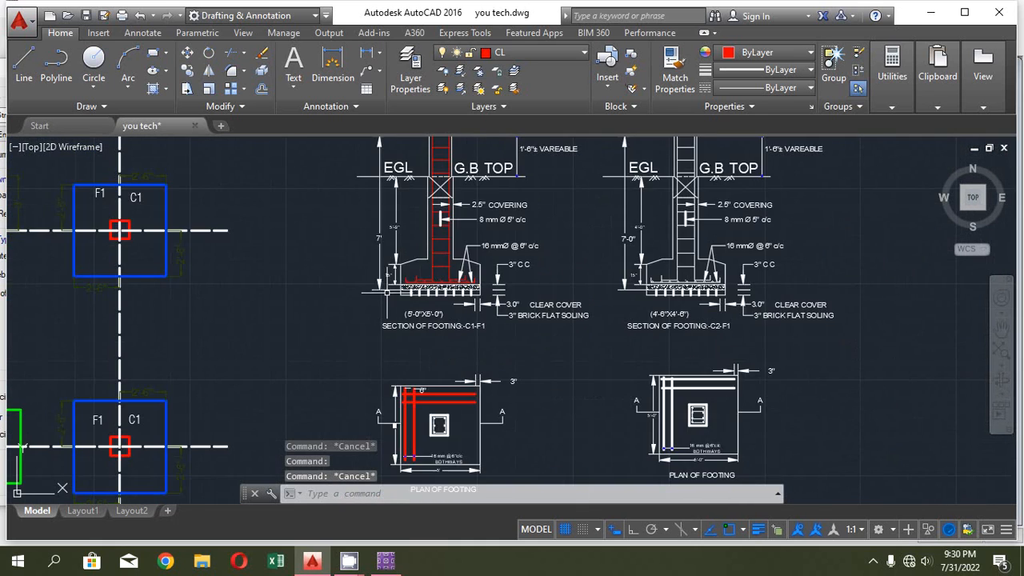
scroll(387, 347, "up", 2)
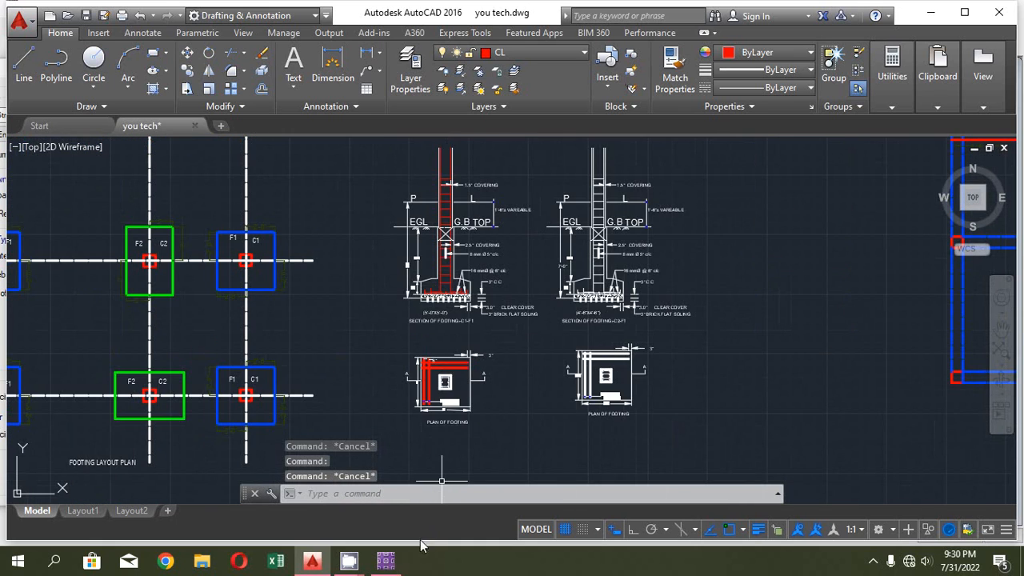
- Switch back to SAFE and review the strip-based Slab Design settings alongside the slab plan
left_click(385, 560)
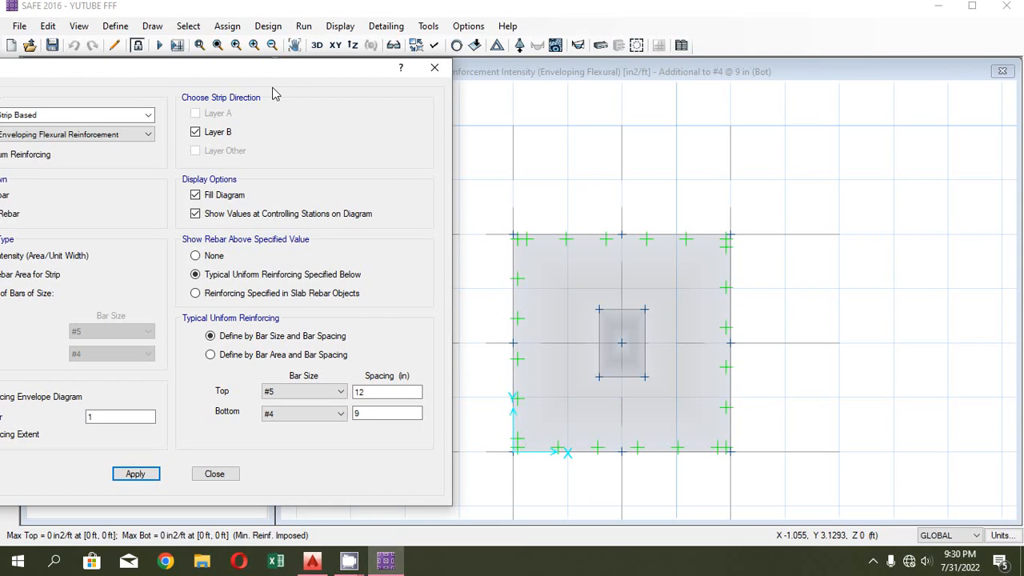
left_click_drag(170, 76, 316, 80)
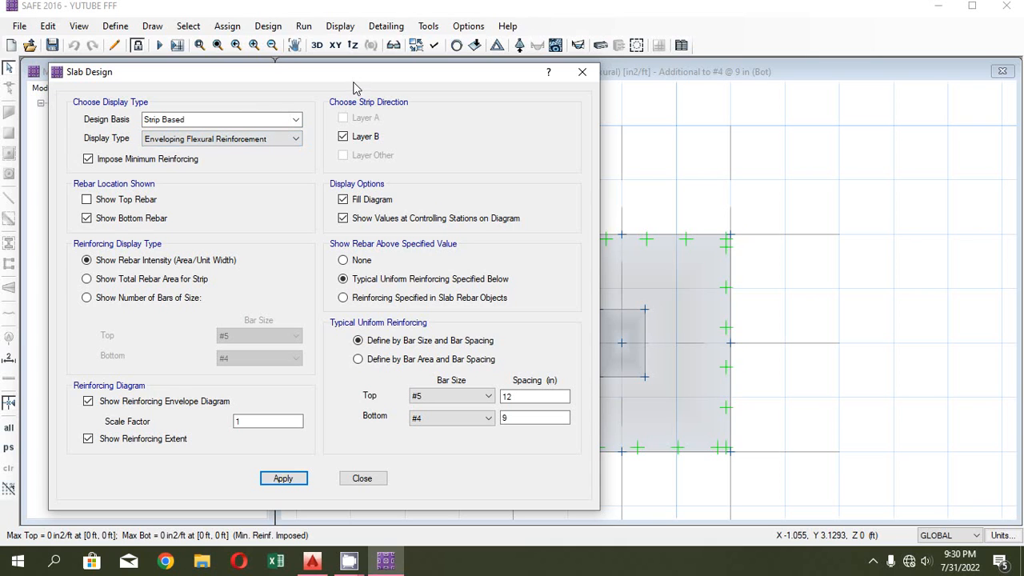
left_click_drag(302, 72, 65, 75)
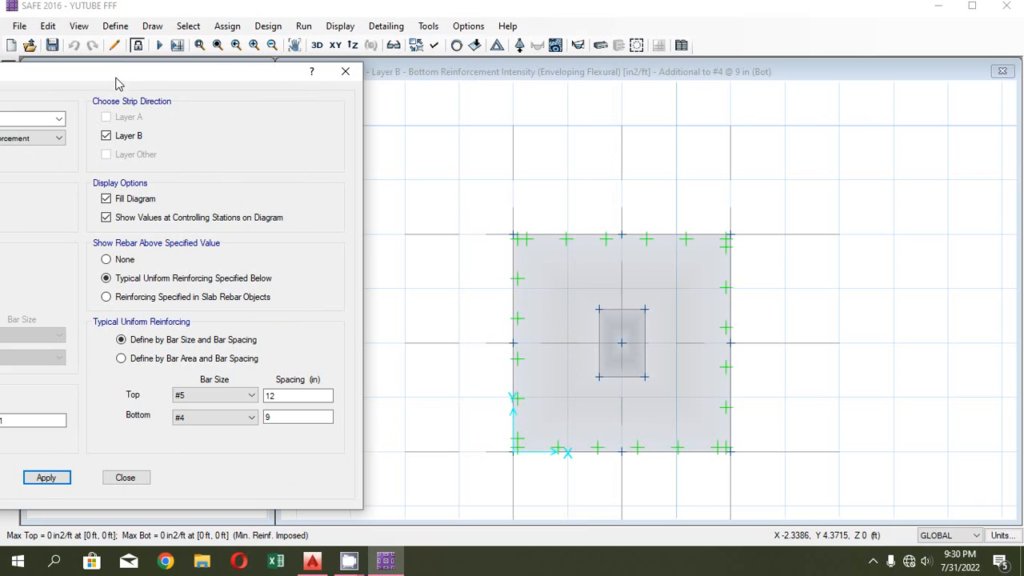
left_click_drag(108, 76, 355, 57)
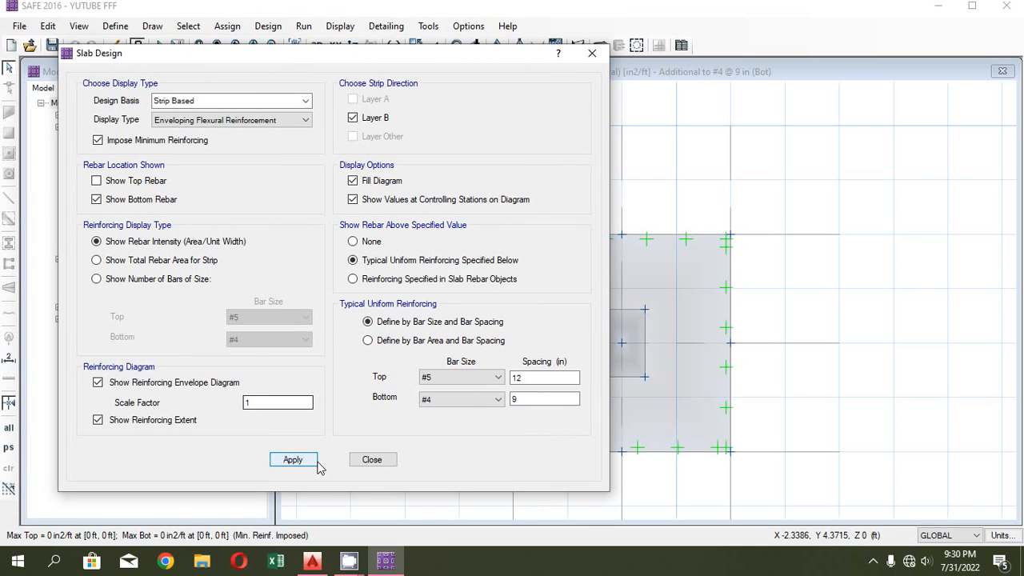
left_click(349, 561)
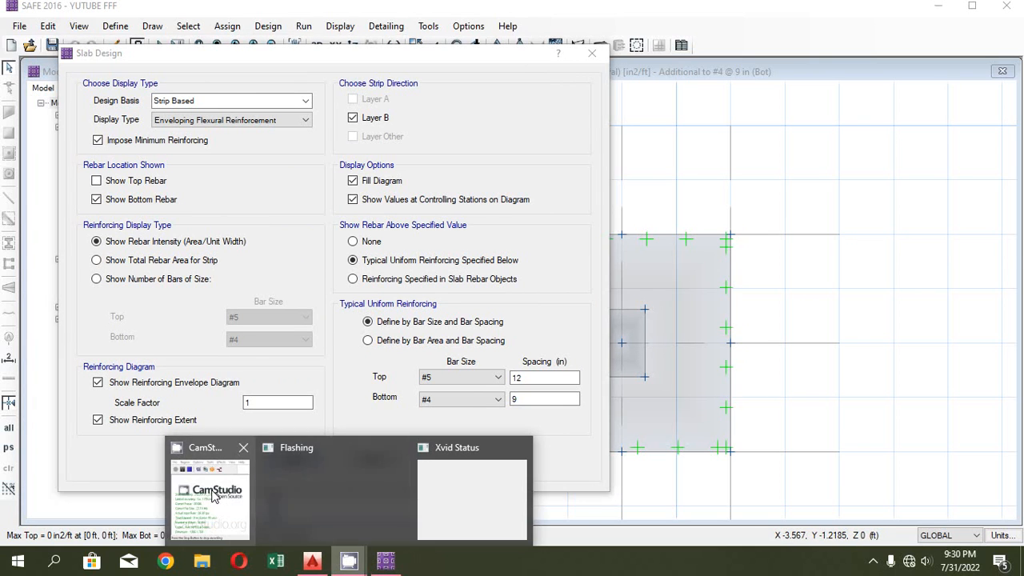
left_click(213, 495)
left_click(817, 270)
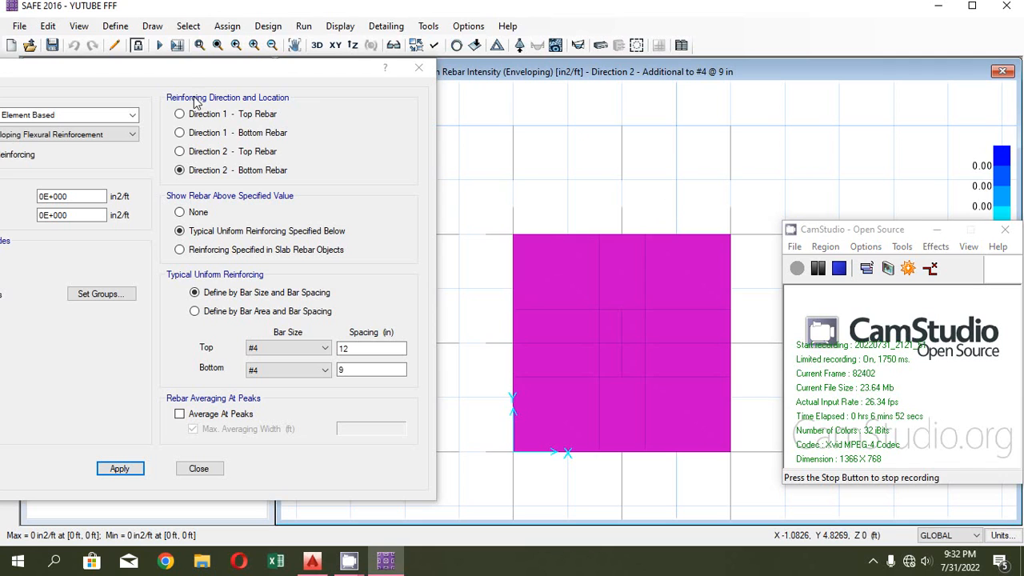
left_click(174, 87)
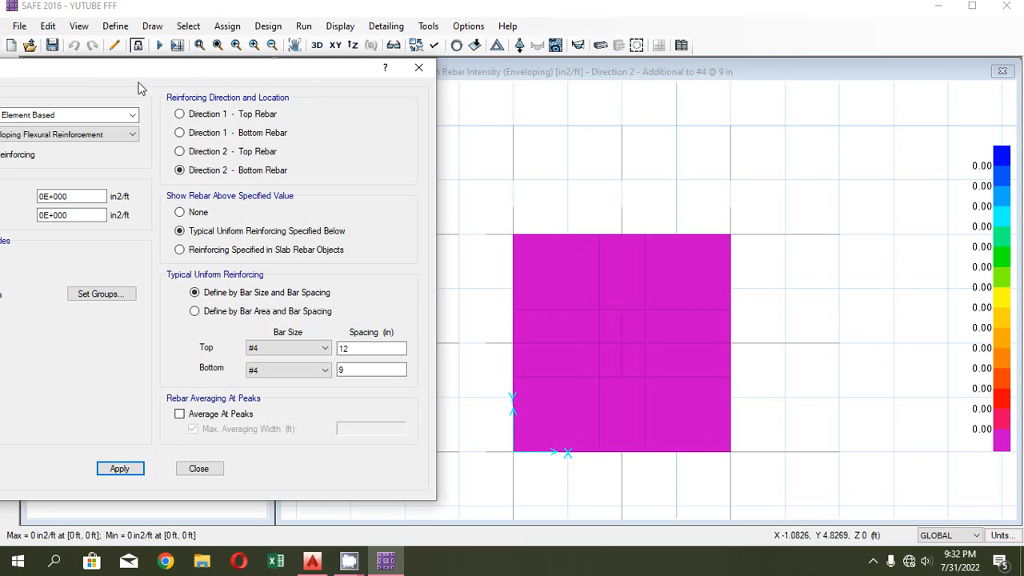
- Check the Strip Based design basis options and return the design basis to Finite Element Based
left_click_drag(128, 80, 331, 88)
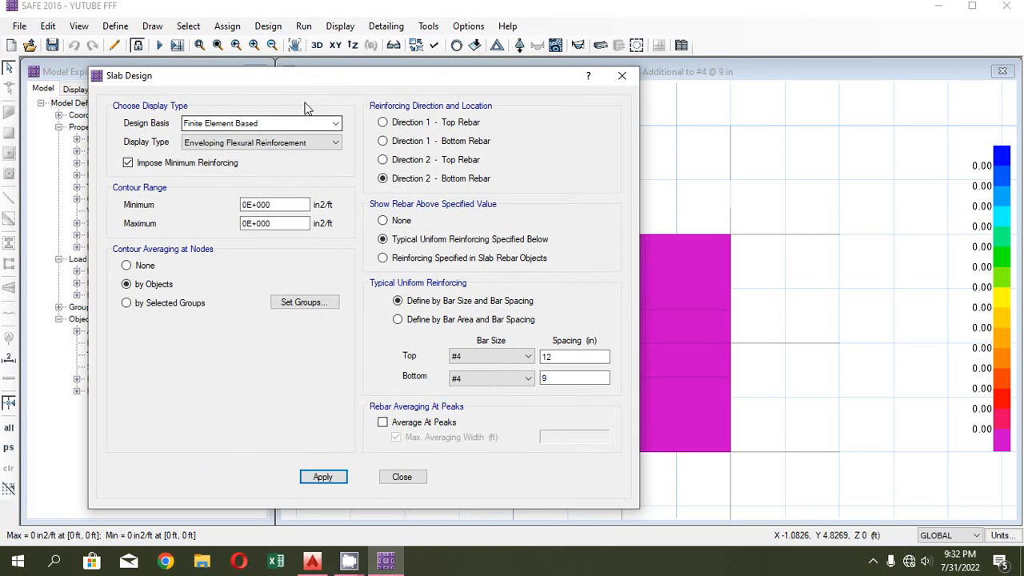
left_click(336, 124)
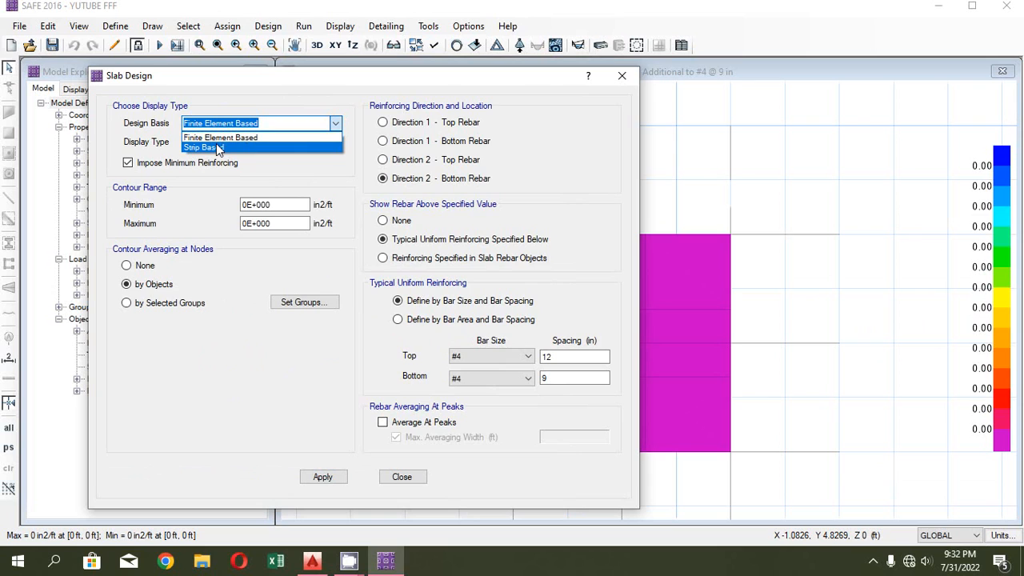
left_click(216, 148)
left_click(336, 123)
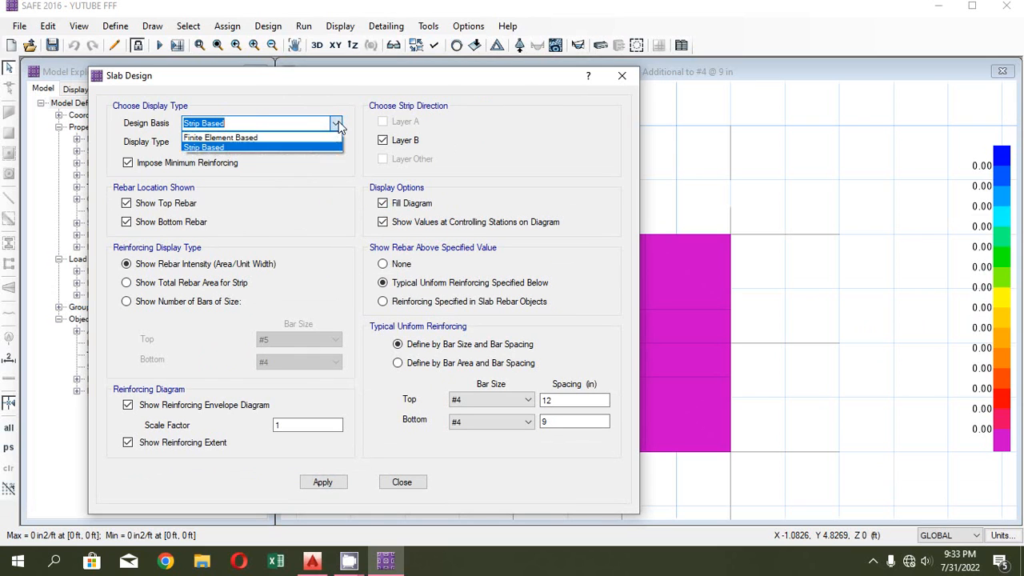
left_click(240, 138)
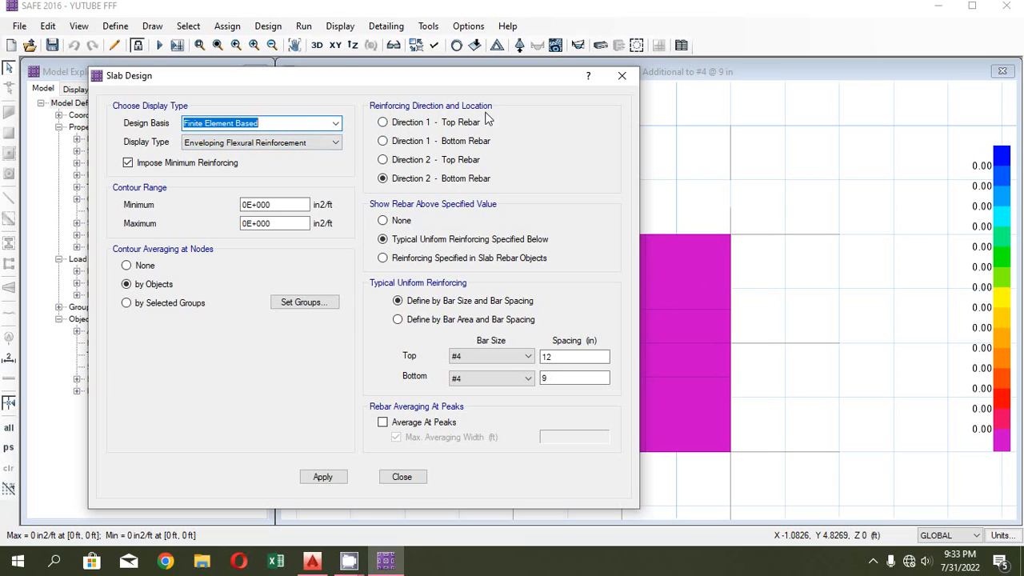
- Choose Direction 1 - Bottom Rebar for the finite element display and uncover the slab plan
left_click(382, 140)
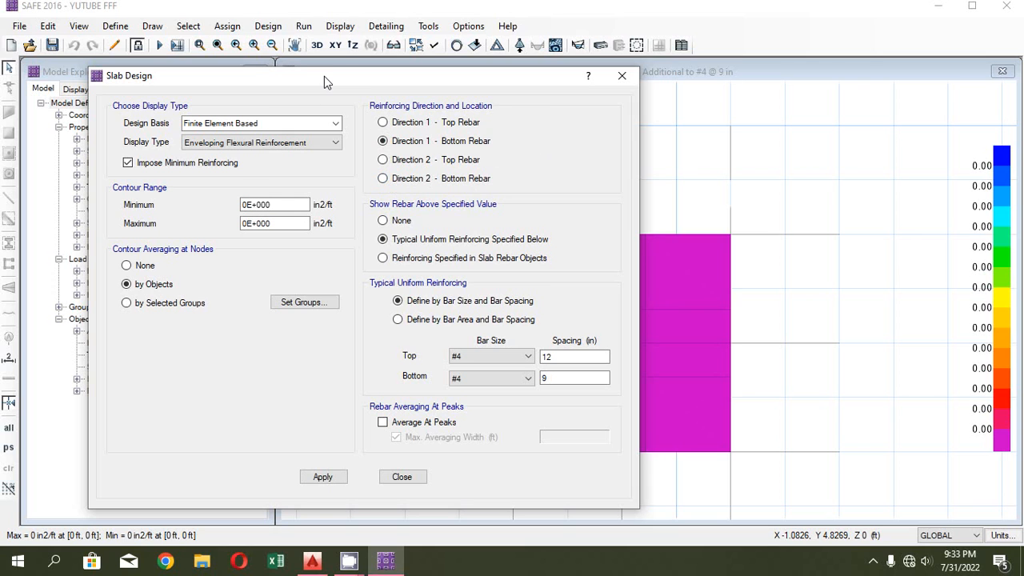
left_click_drag(324, 76, 162, 78)
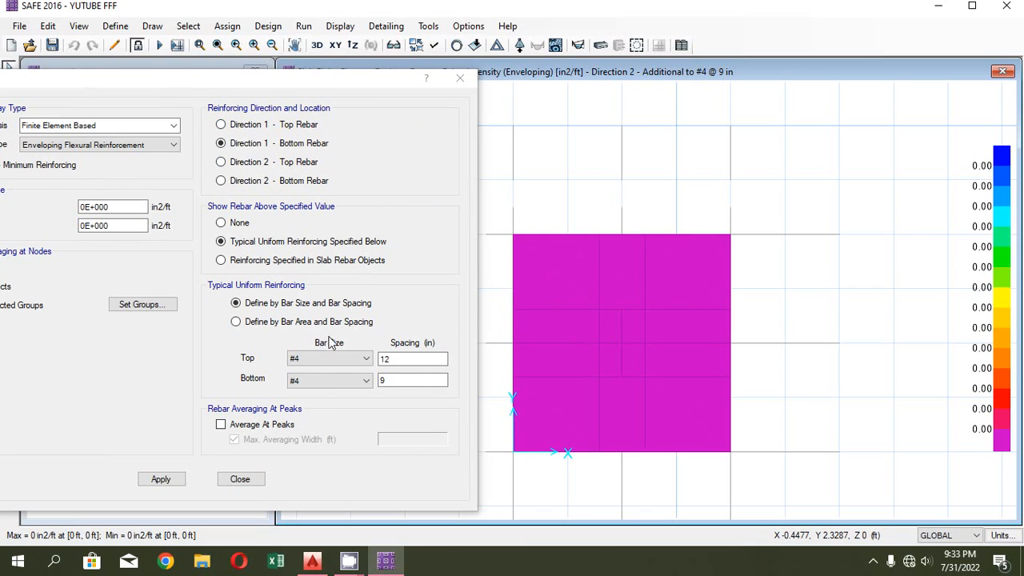
mouse_move(101, 85)
left_mouse_down()
mouse_move(156, 86)
mouse_move(102, 82)
left_mouse_up()
left_click(224, 140)
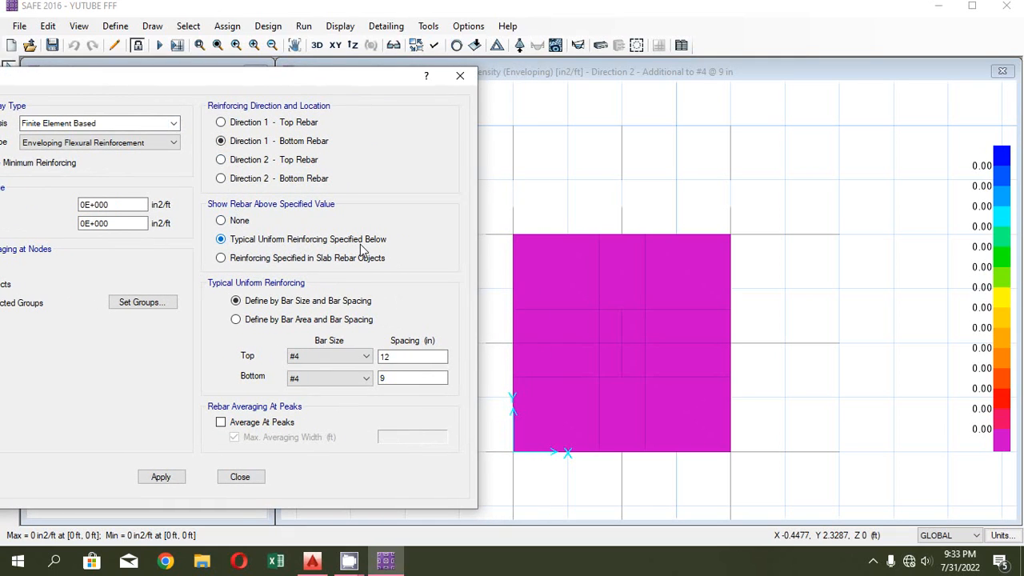
- Set the typical bottom reinforcing to #4 bars at 12 in spacing and apply it to the slab contours
left_click(309, 379)
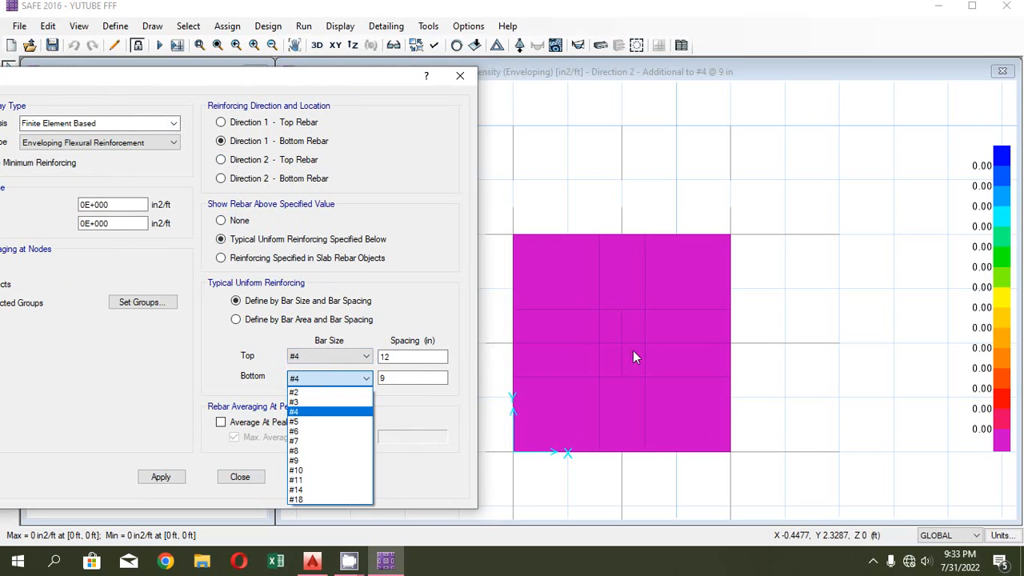
left_click(305, 413)
left_click(403, 376)
double_click(402, 376)
type("1")
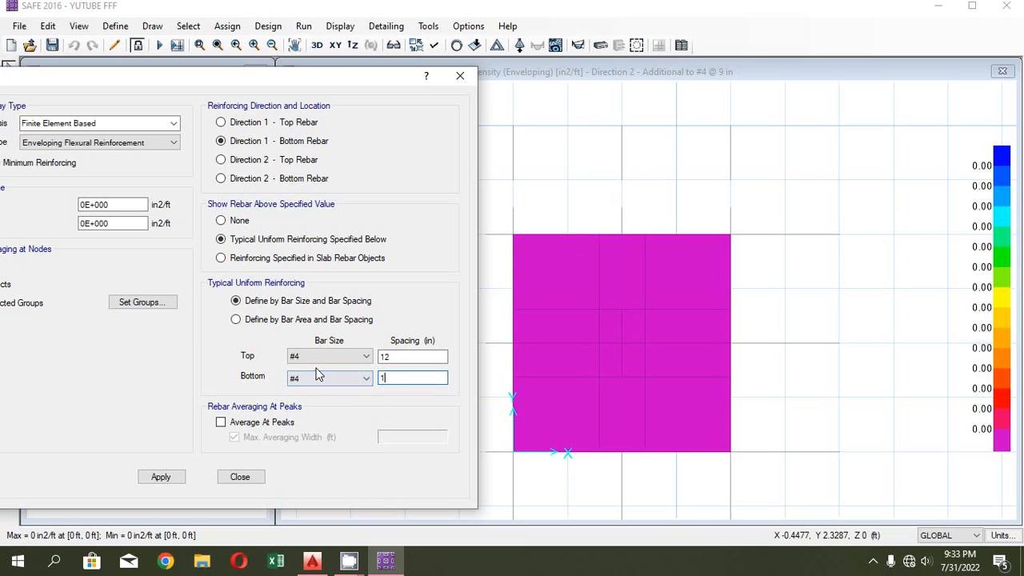
type("2")
left_click(162, 478)
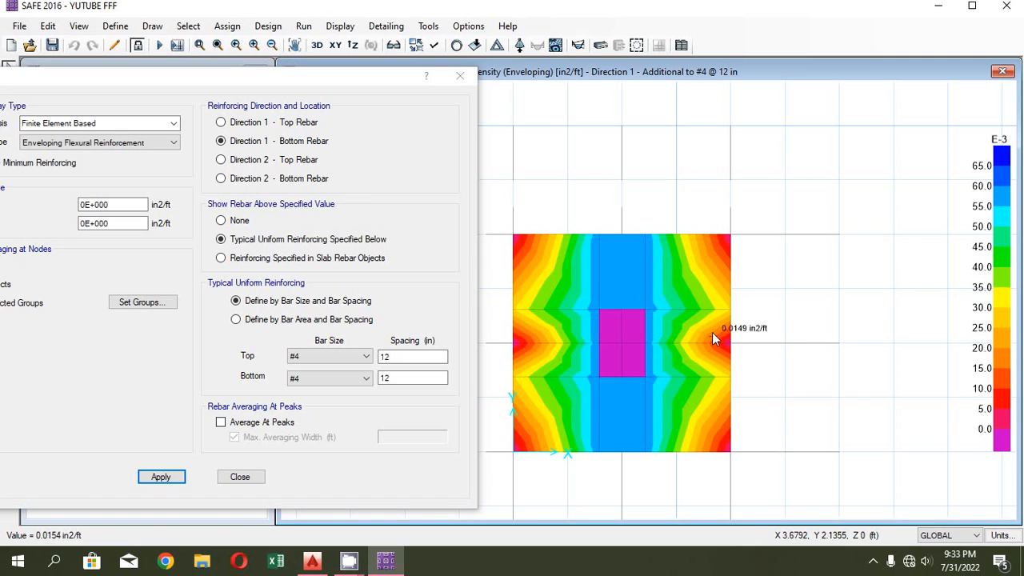
- Try #4 bottom bars at 11 in and at 10 in spacing, applying each to the Direction 1 contours
left_click(387, 376)
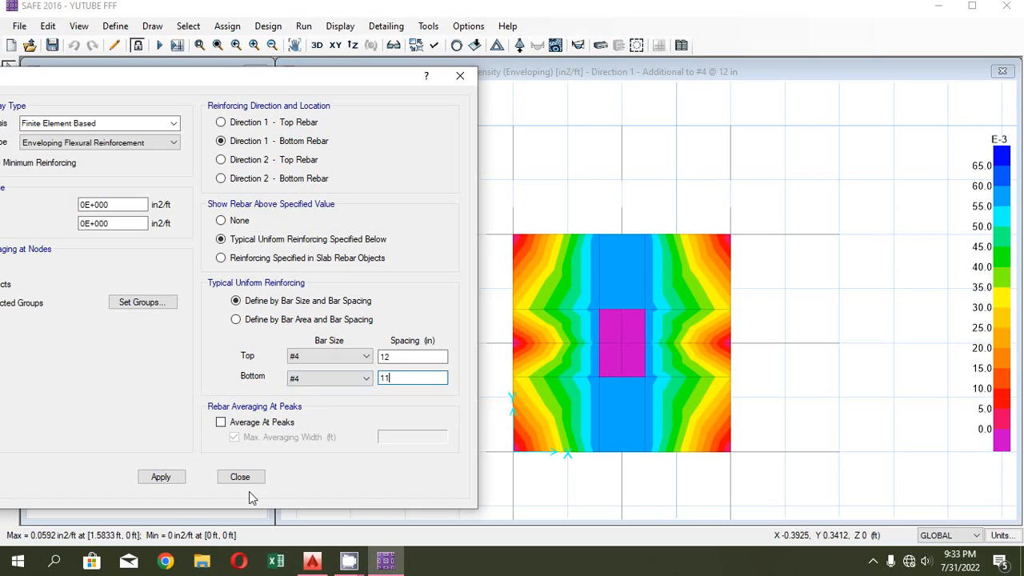
left_click(172, 480)
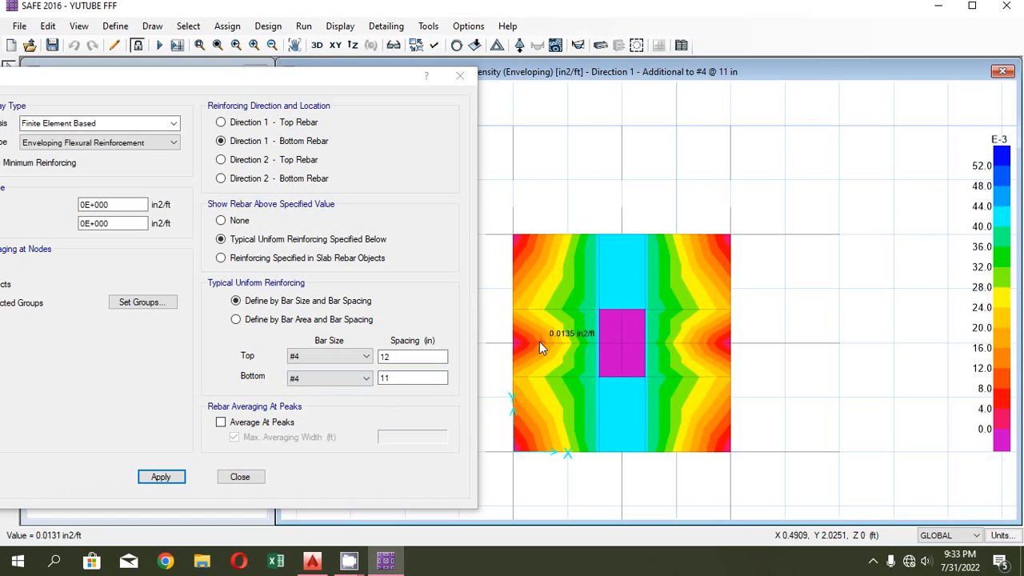
left_click(393, 379)
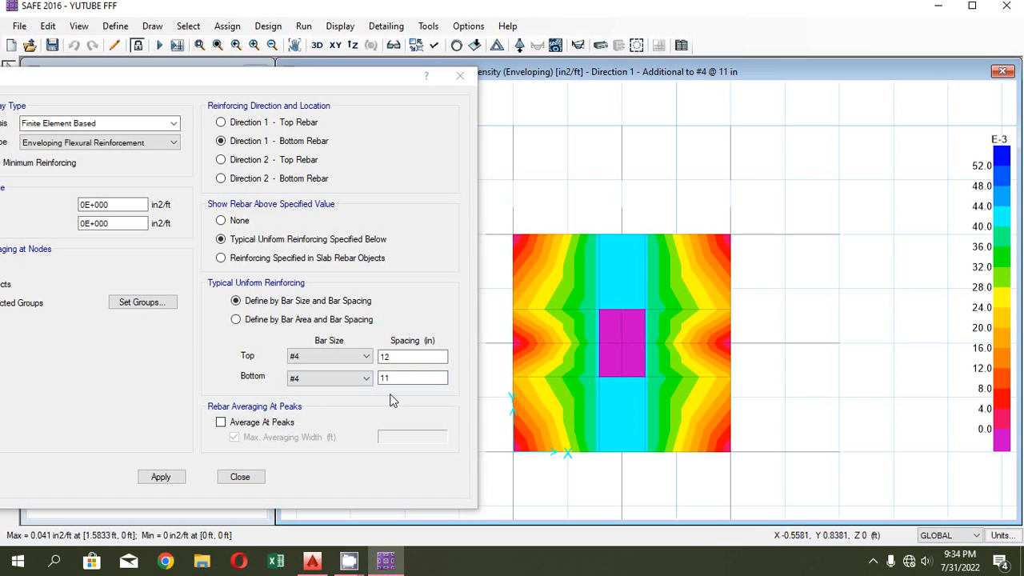
left_click_drag(393, 378, 387, 377)
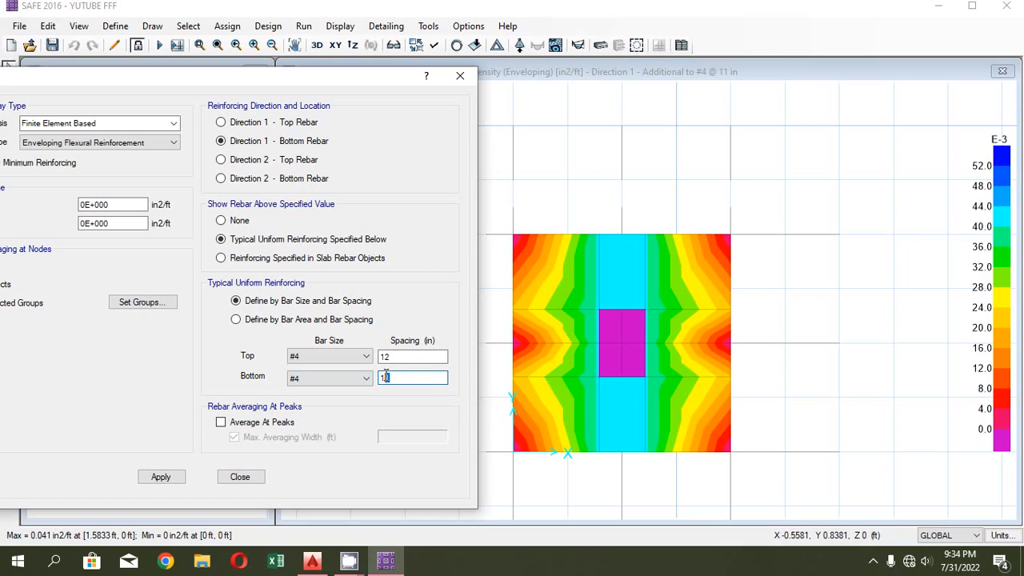
left_click(179, 478)
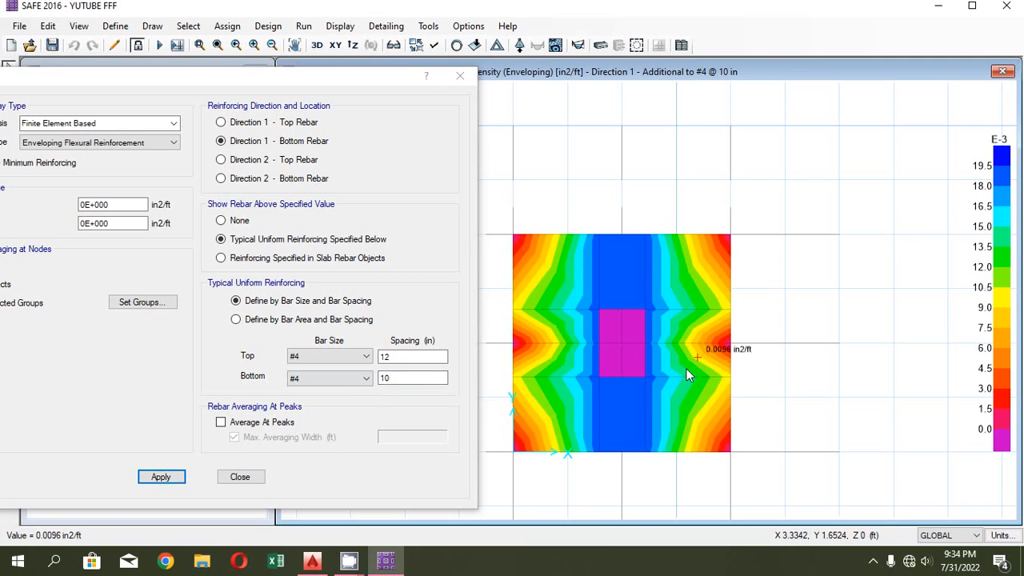
- Set the typical bottom bar spacing to 9 in and apply it to the Direction 1 bottom rebar contours
double_click(402, 375)
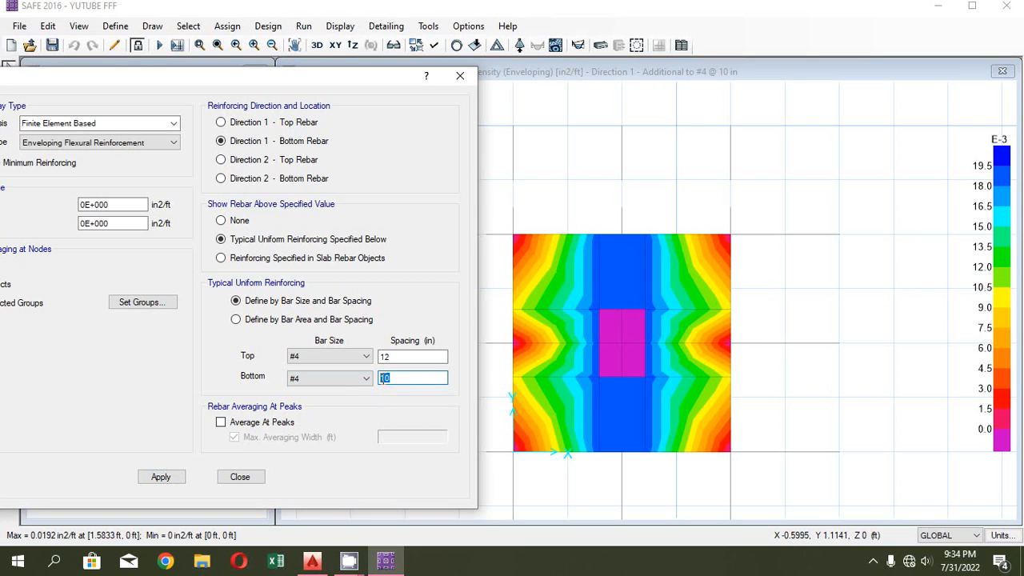
type("9")
left_click(169, 477)
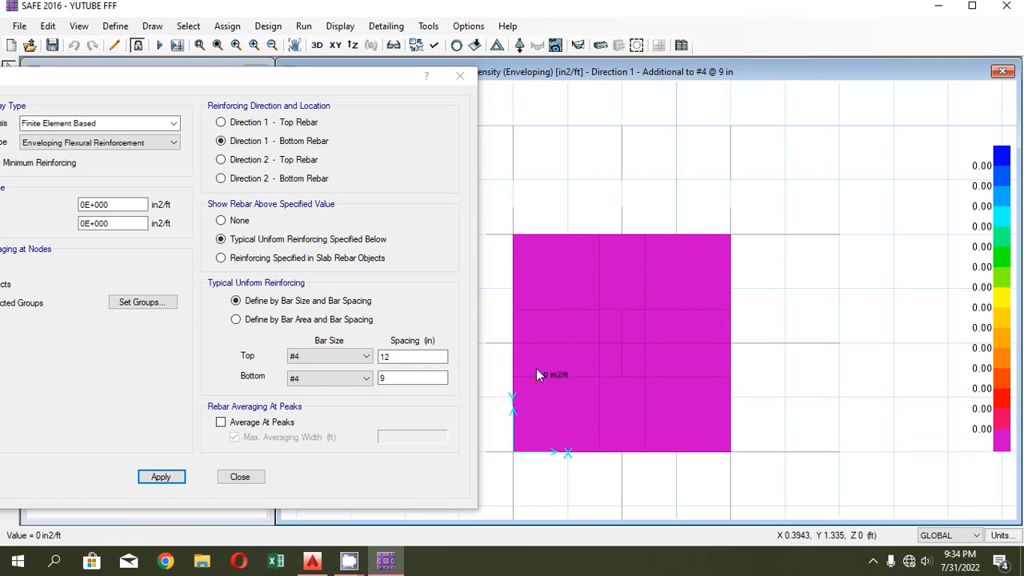
- Choose Direction 2 - Bottom Rebar and apply #4 bottom bars at 15 in spacing to the slab contours
left_click(225, 185)
left_click(507, 322)
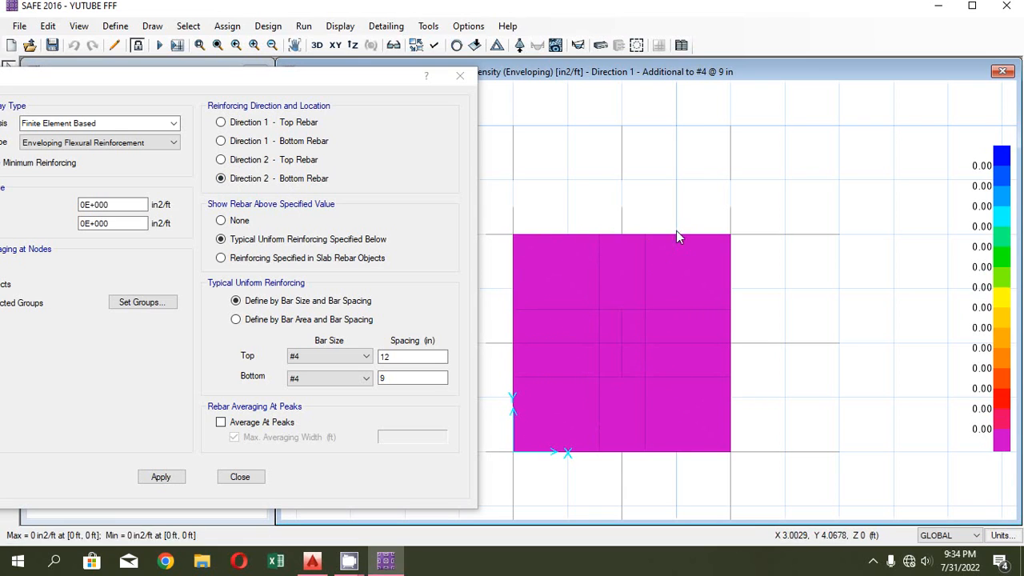
double_click(390, 377)
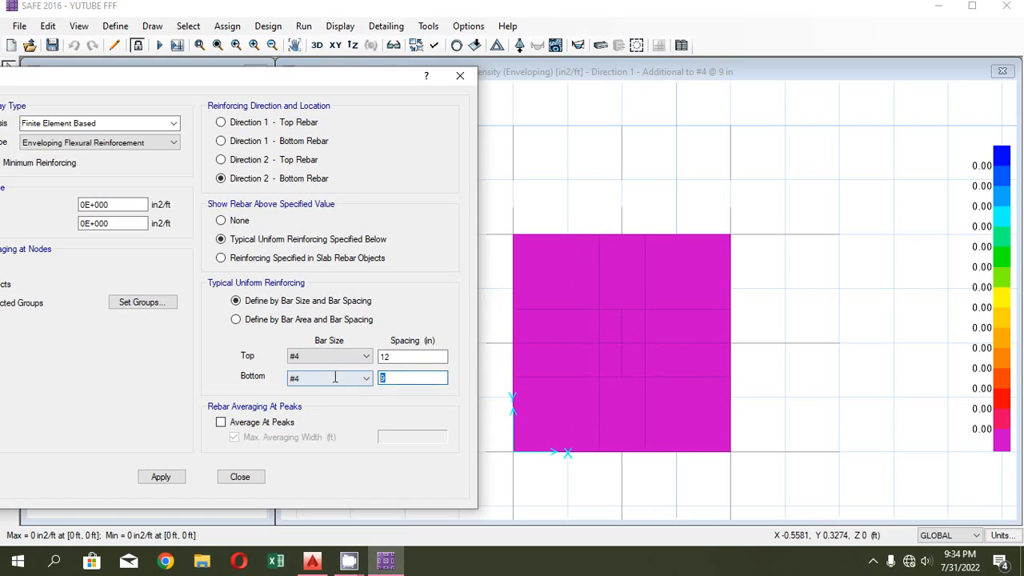
type("15")
left_click(159, 477)
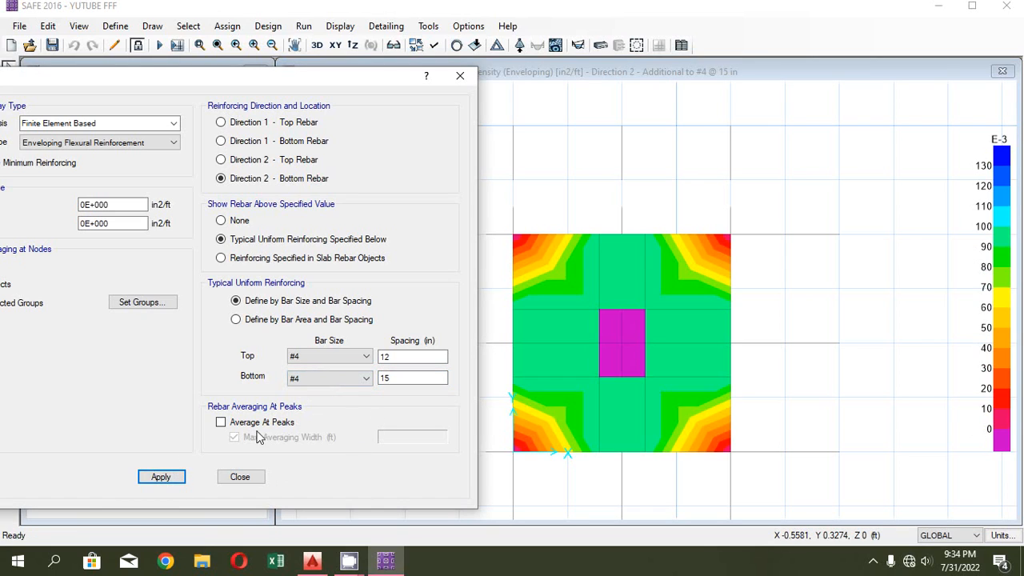
- Try bottom bar spacings of 13, 12 and 10 in, applying each to the Direction 2 bottom rebar contours
left_click(386, 379)
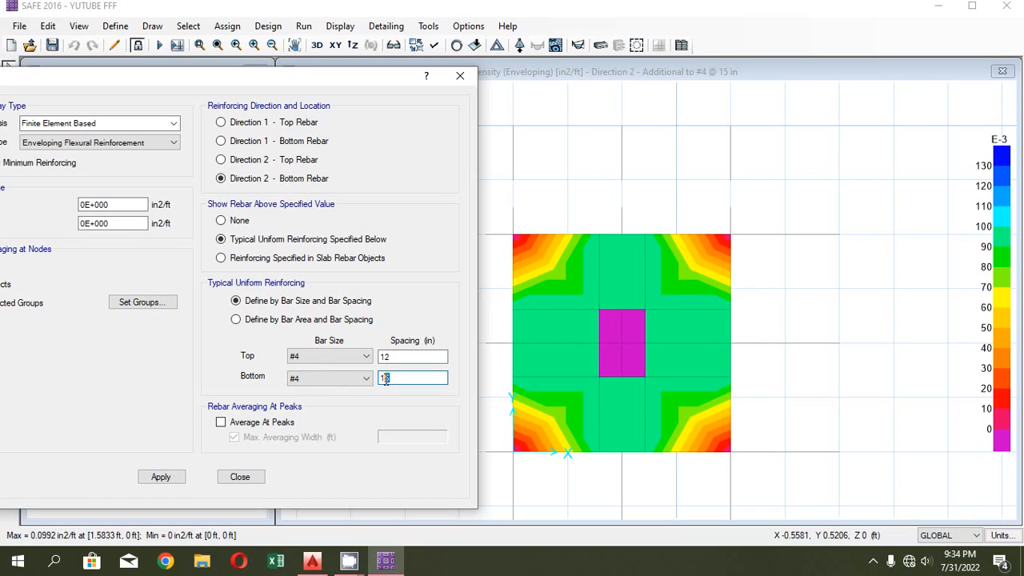
type("3")
left_click(161, 477)
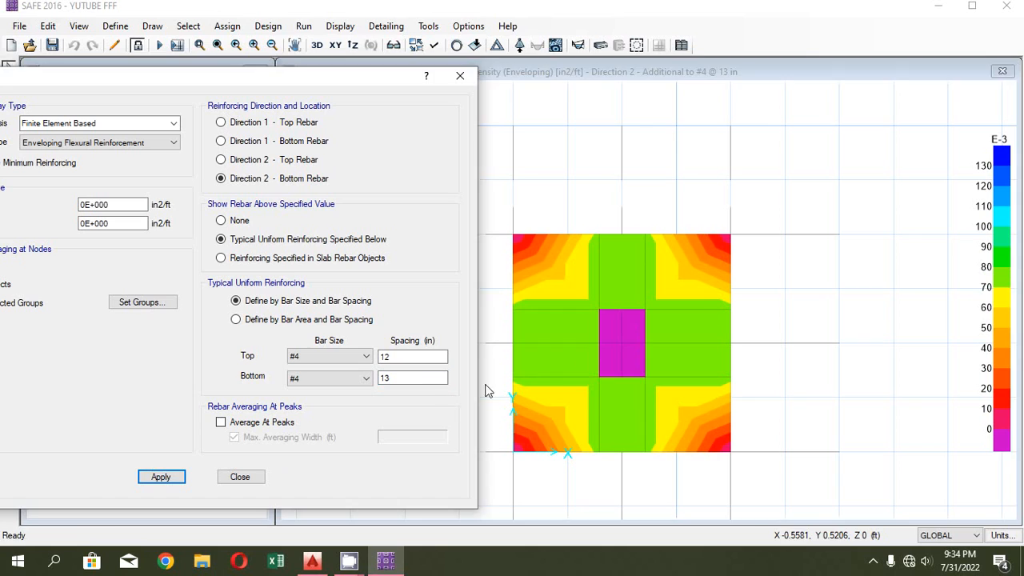
left_click(386, 378)
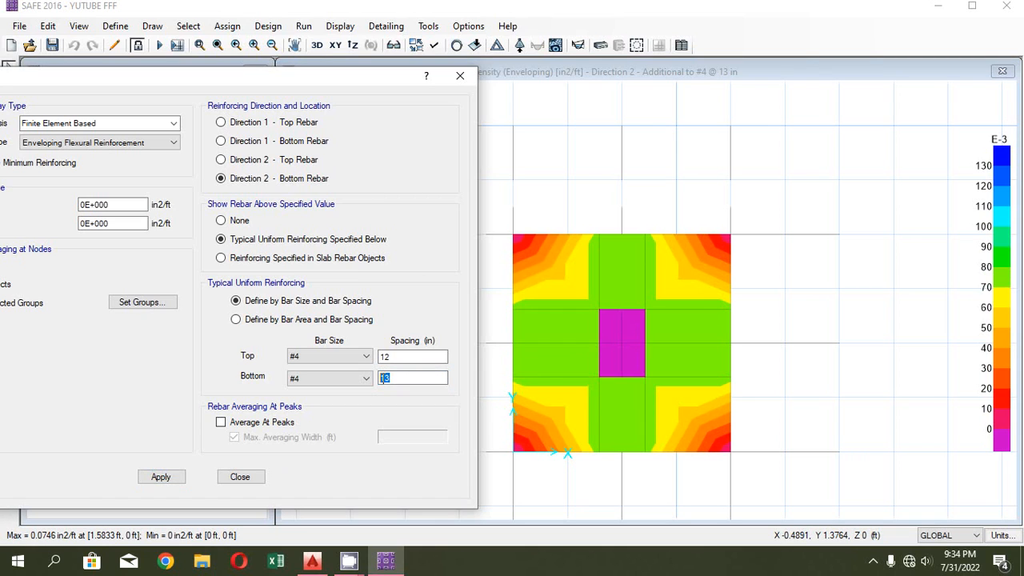
type("12")
left_click(169, 480)
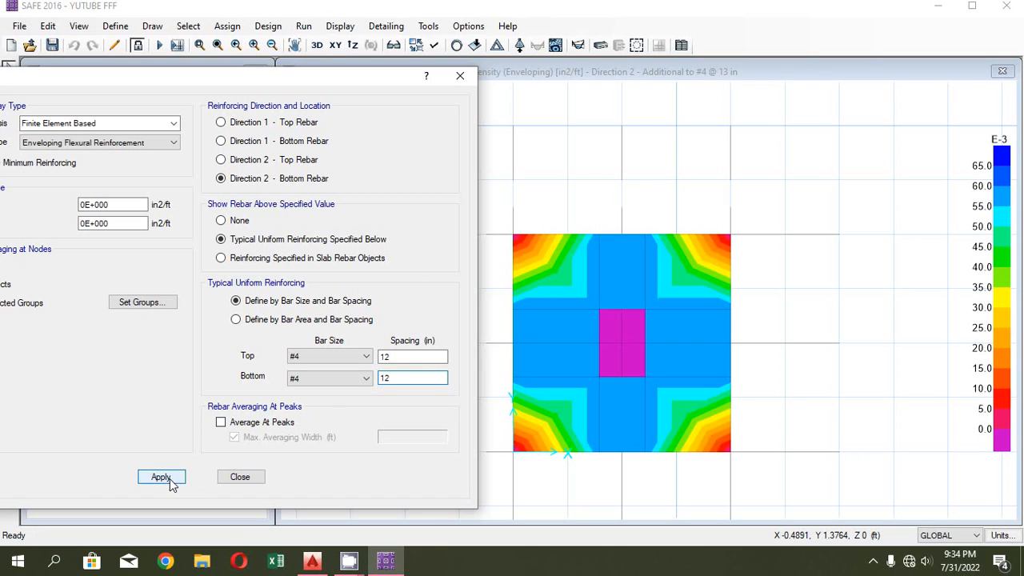
double_click(383, 377)
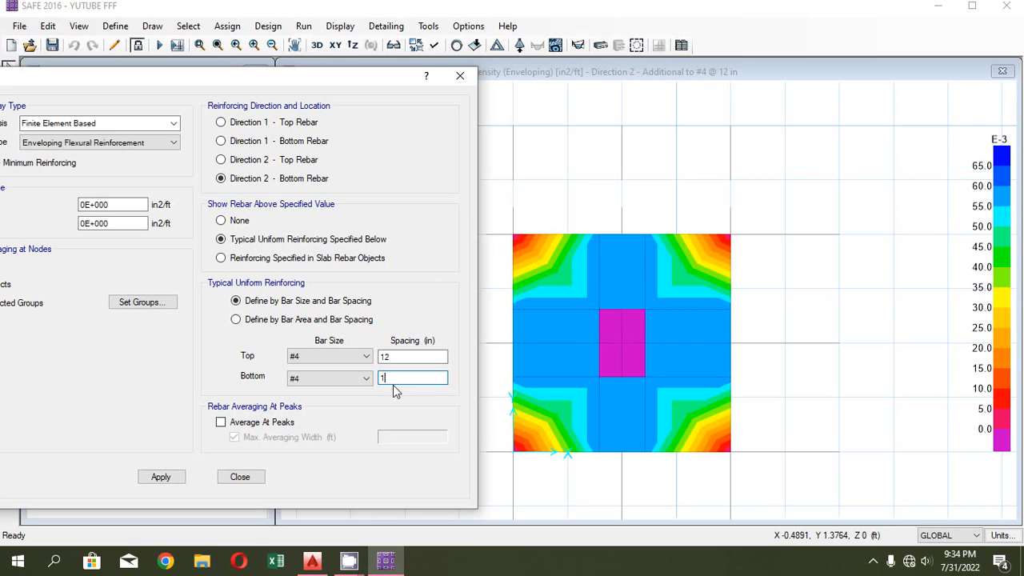
type("10")
left_click(161, 476)
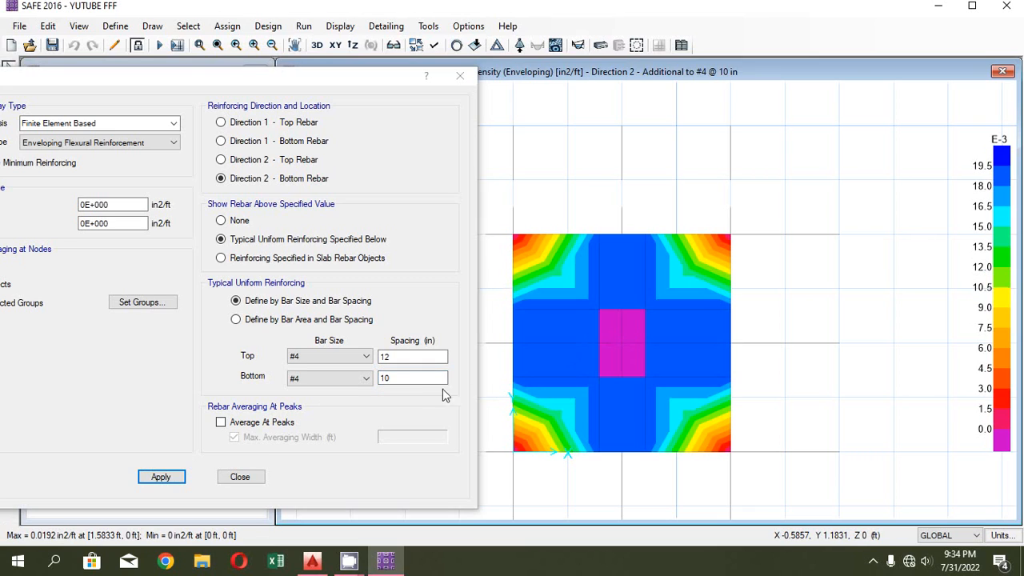
- Set the typical bottom bar spacing to 9 in and apply it to the Direction 2 contours
double_click(387, 379)
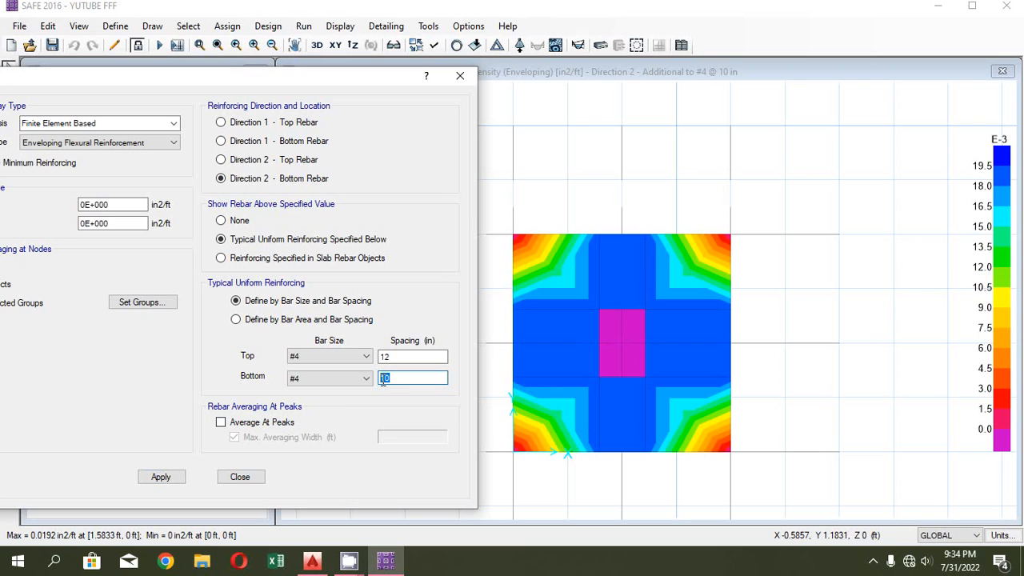
type("9")
left_click(161, 477)
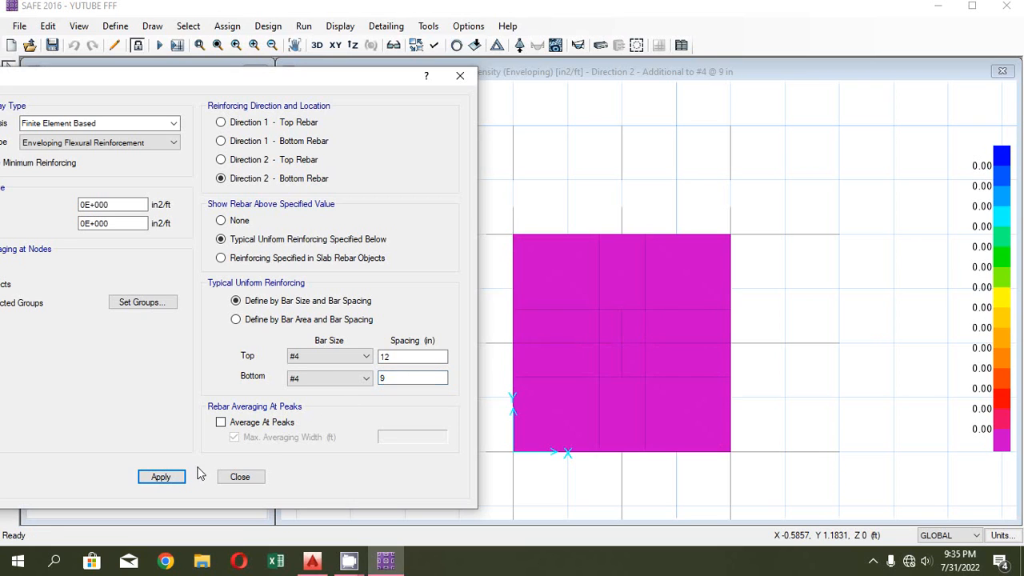
- Try a 6 in bottom bar spacing on the Direction 2 contours and return the spacing to 9 in
double_click(387, 378)
type("6")
left_click(173, 478)
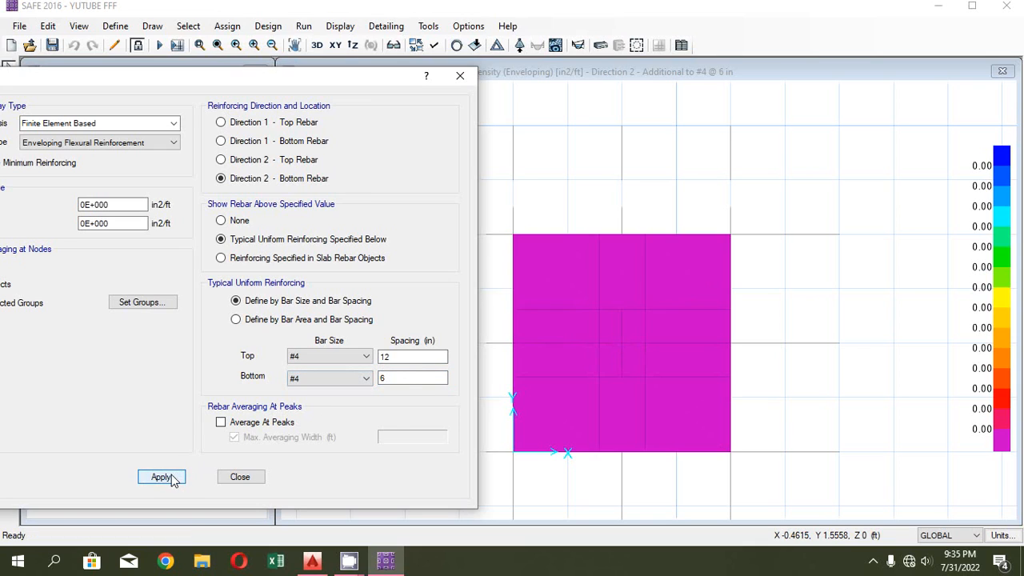
double_click(401, 381)
type("9")
left_click(167, 478)
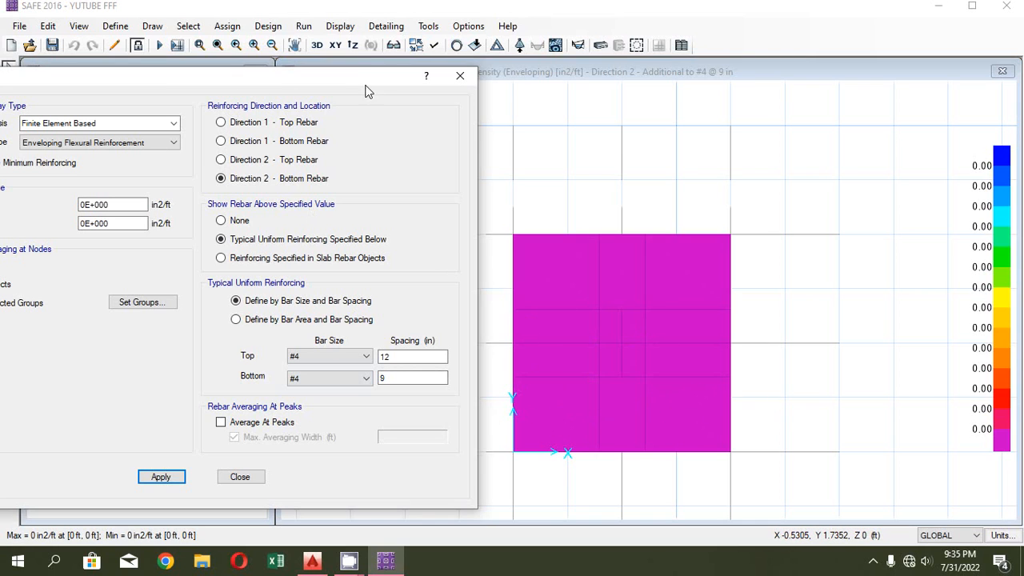
- Compare the Strip Based and Finite Element Based options in the Slab Design dialog and close it without applying changes
left_click_drag(115, 80, 227, 70)
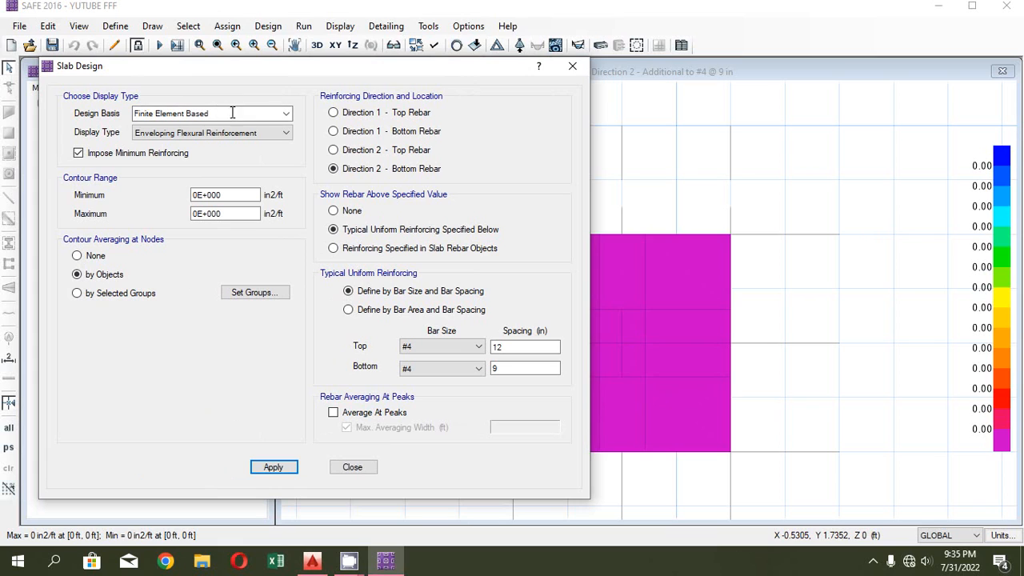
left_click(282, 114)
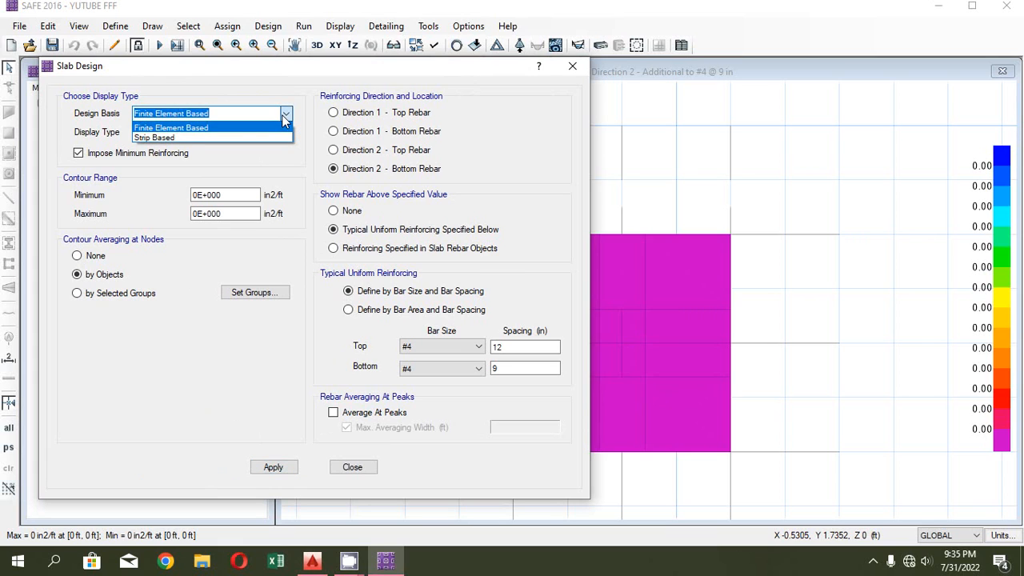
left_click(190, 136)
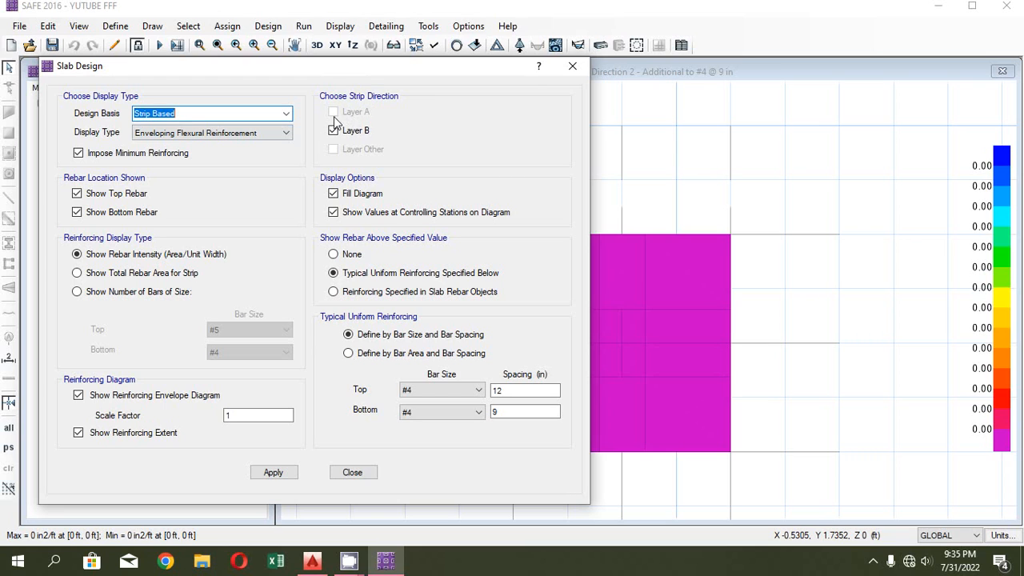
left_click(286, 118)
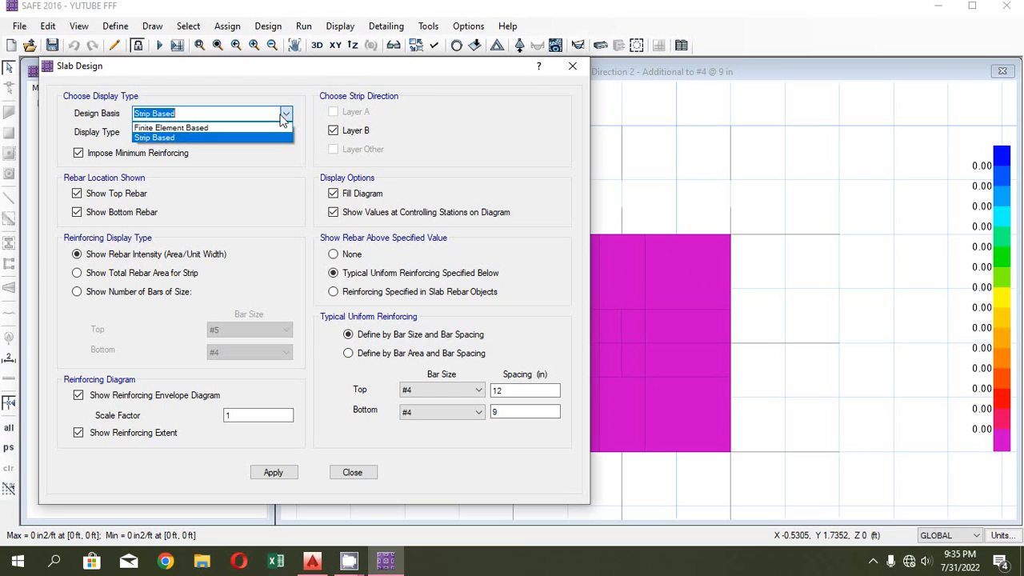
left_click(211, 127)
left_click(339, 134)
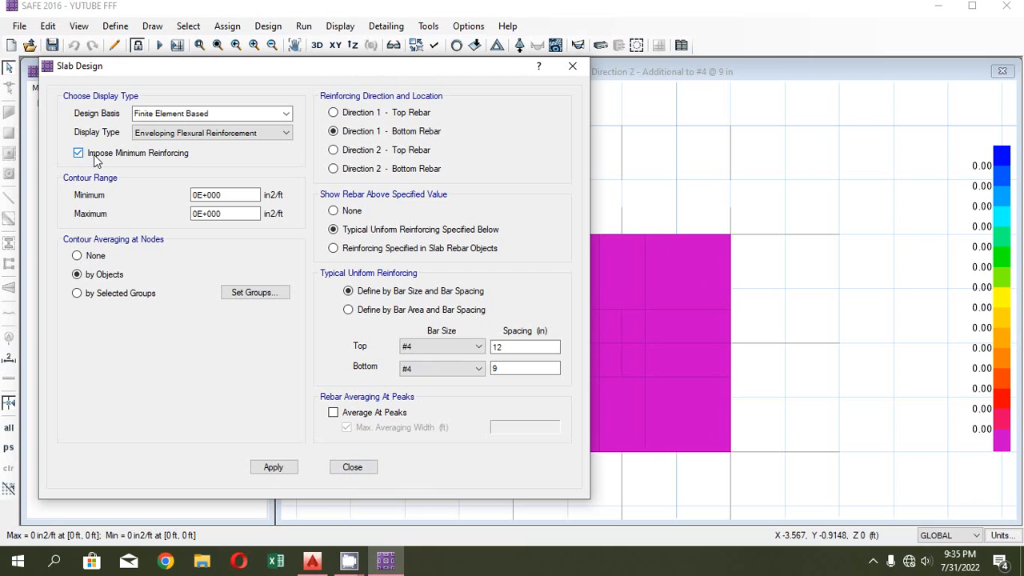
left_click(343, 467)
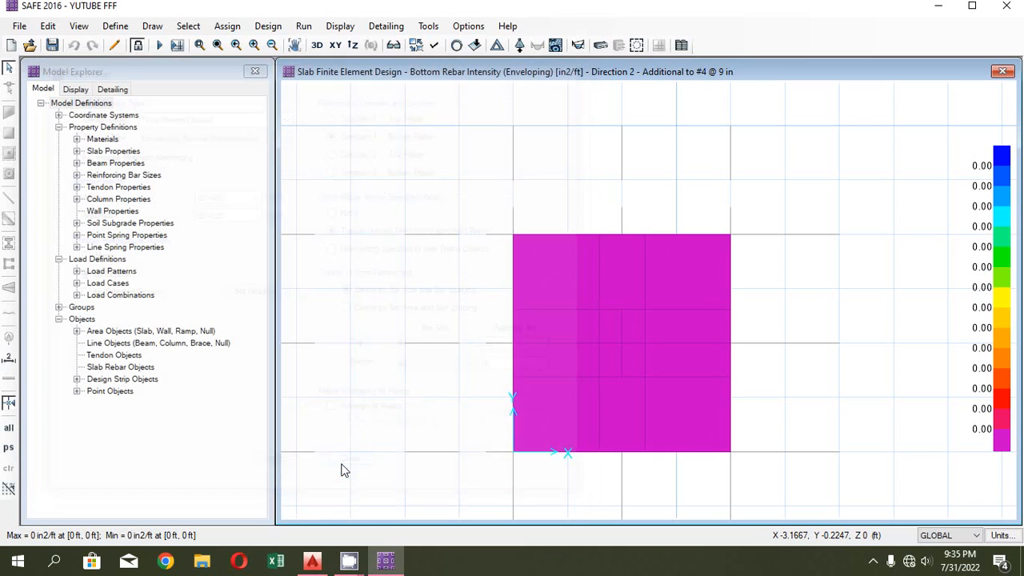
mouse_move(333, 540)
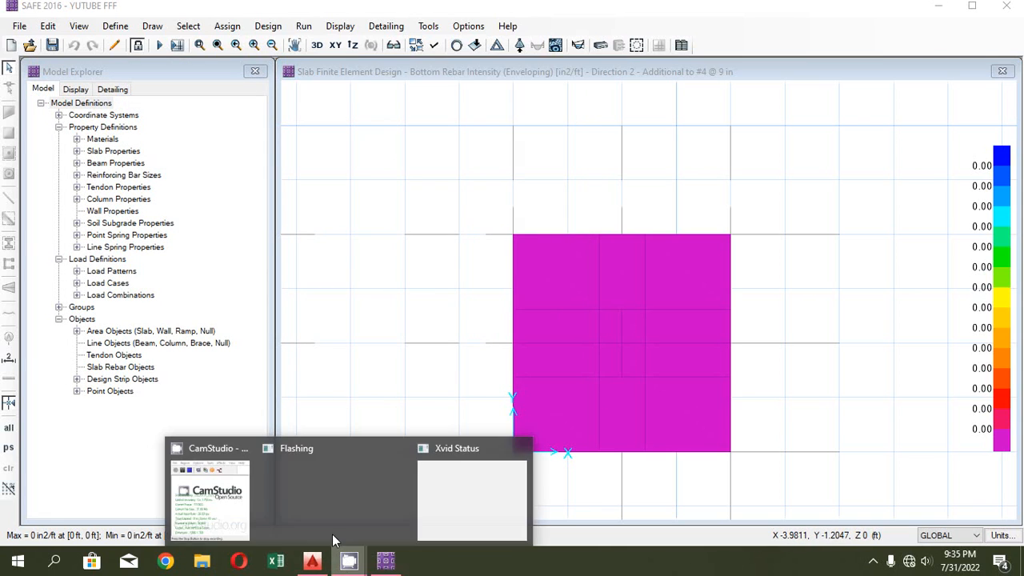
left_click(202, 501)
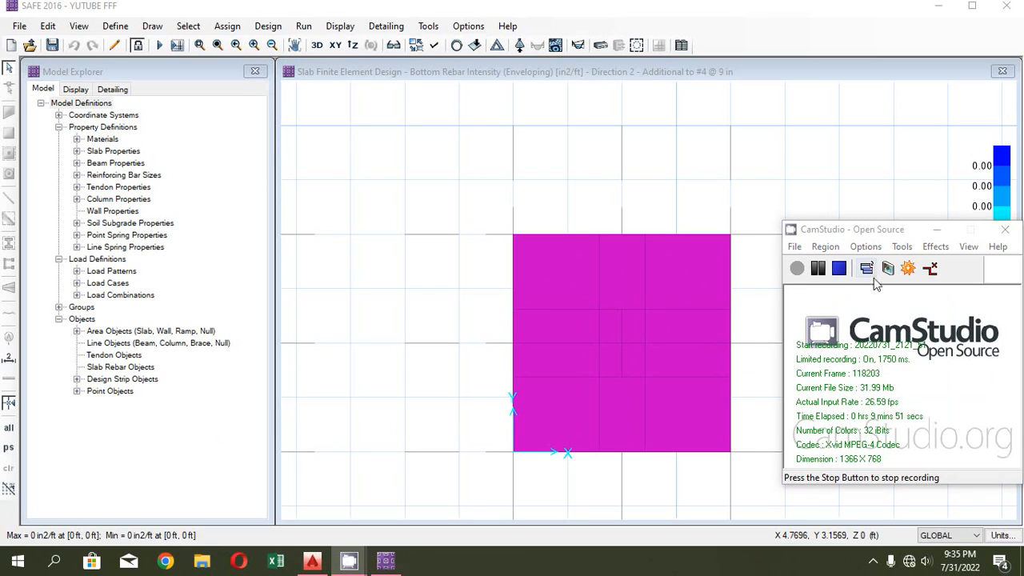